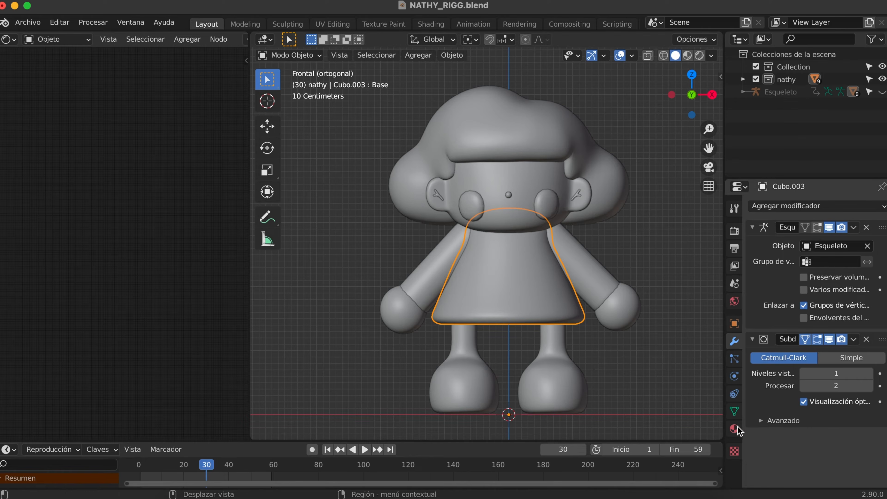
Step: Create a new material for the dress object Cubo.003
click(735, 430)
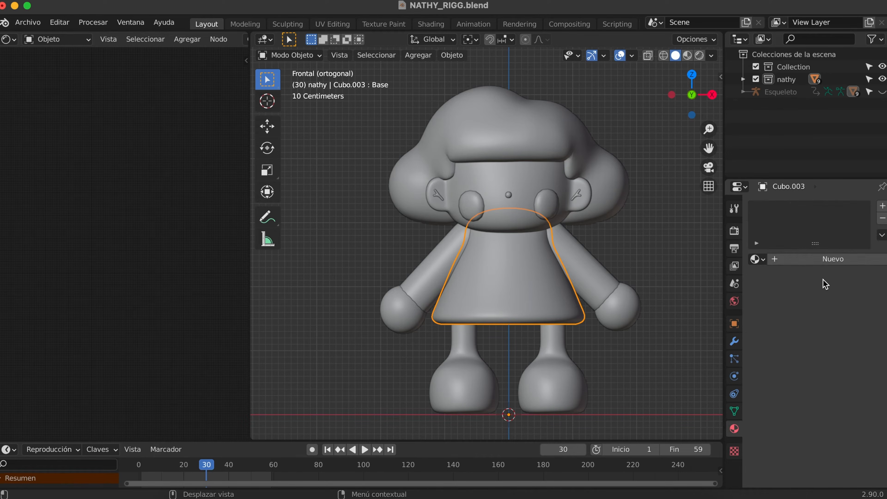
click(825, 260)
ctrl+middle_drag(58, 241, 90, 142)
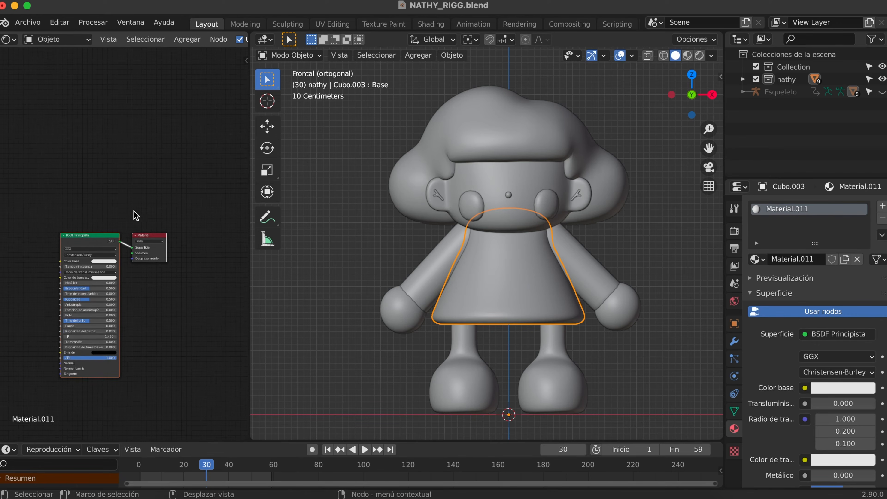
Step: Add a Sombreador a RVA node to the dress material and place it below the Material output node
click(187, 39)
click(192, 53)
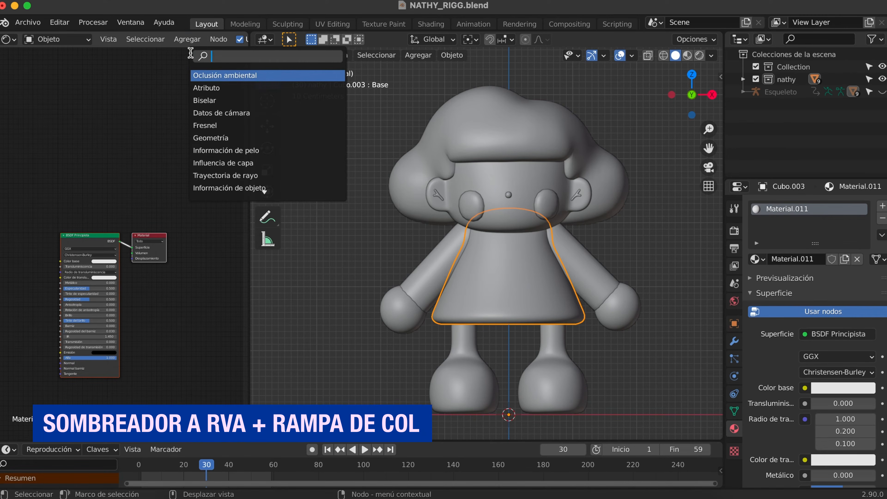
text(SOMBRE)
click(214, 100)
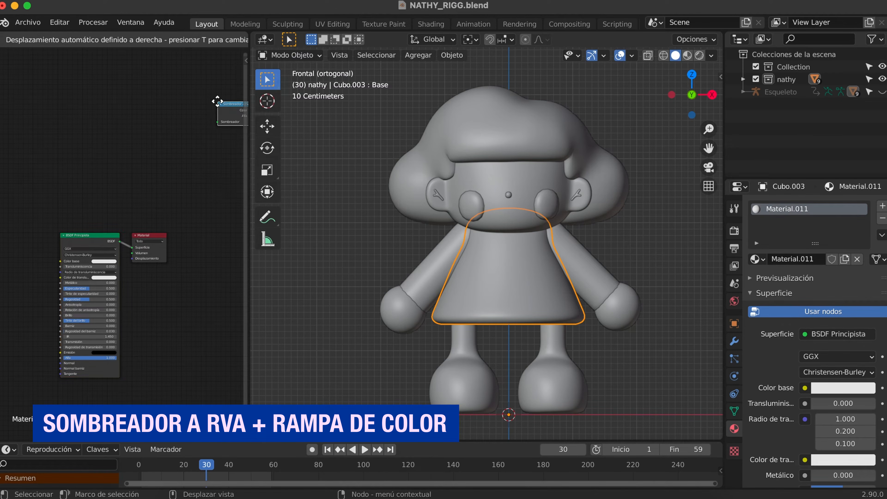
click(84, 390)
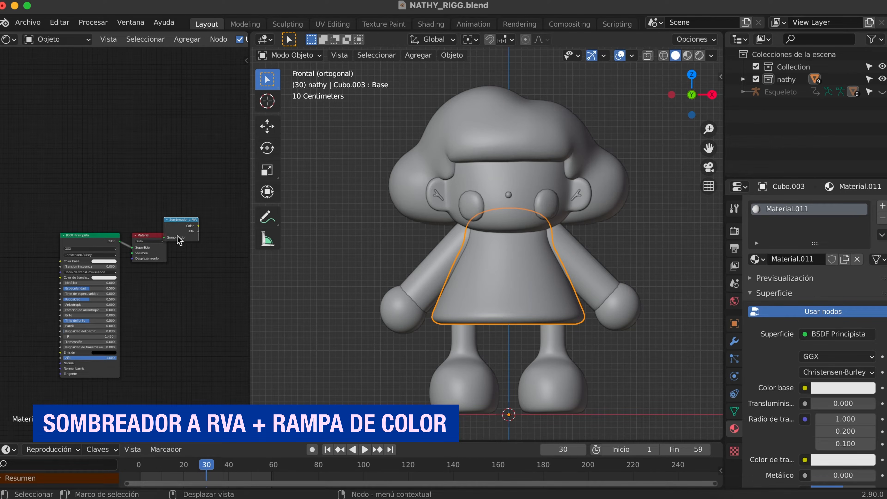
drag(178, 235, 162, 306)
Step: Add a Rampa de color node to the dress material beside the Material output node
click(187, 40)
click(190, 56)
text(RAM)
click(220, 81)
click(210, 258)
Step: Arrange the nodes and link BSDF Principista through Sombreador a RVA and Rampa de color into the Material output's Superficie
drag(102, 235, 68, 203)
drag(168, 297, 127, 309)
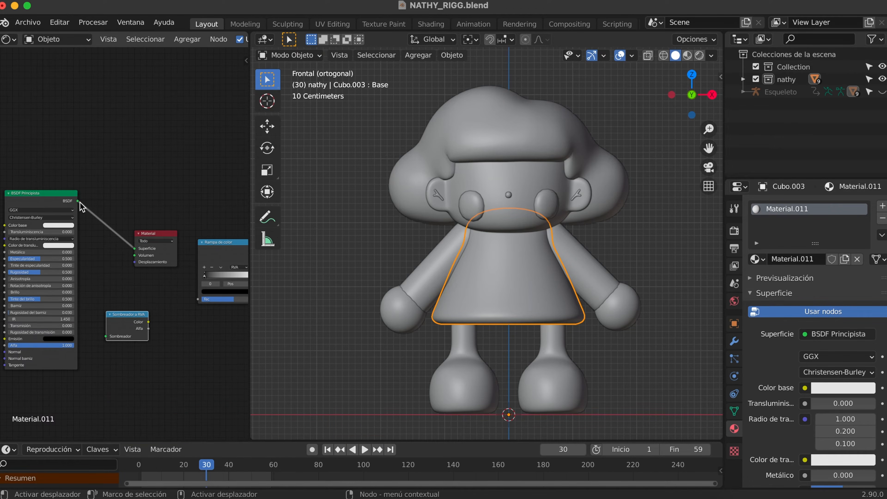
drag(78, 201, 106, 339)
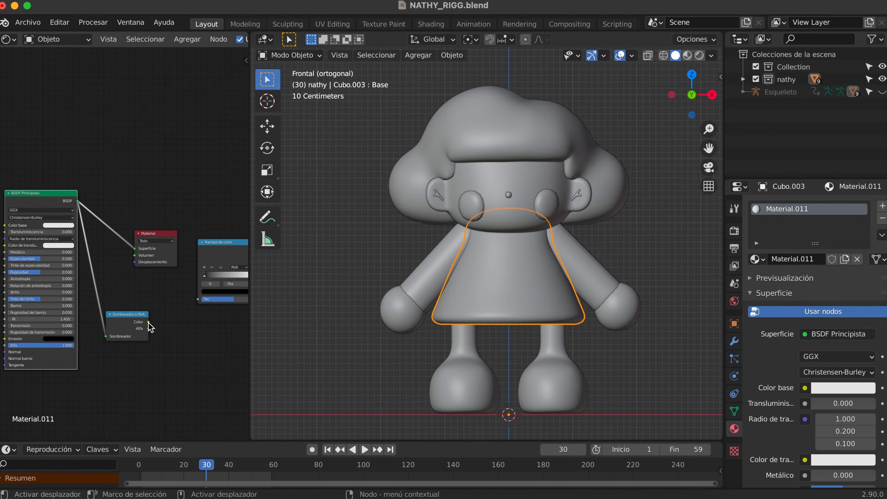
drag(150, 323, 201, 300)
mouse_move(218, 250)
mouse_down()
mouse_move(184, 286)
mouse_move(192, 243)
mouse_move(142, 257)
mouse_move(135, 249)
mouse_up()
drag(158, 234, 197, 233)
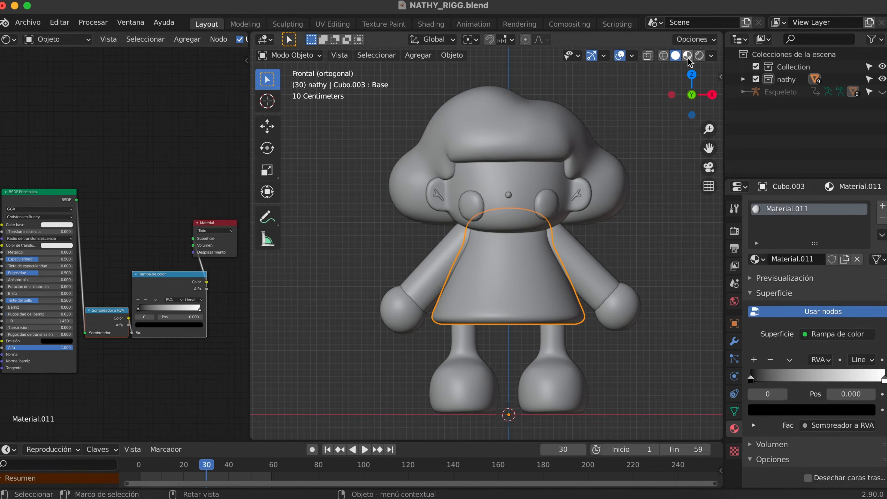
Step: Switch the viewport to material preview and set the color ramp's interpolation to Constante
click(687, 55)
scroll(482, 227, up, 5)
scroll(189, 238, up, 4)
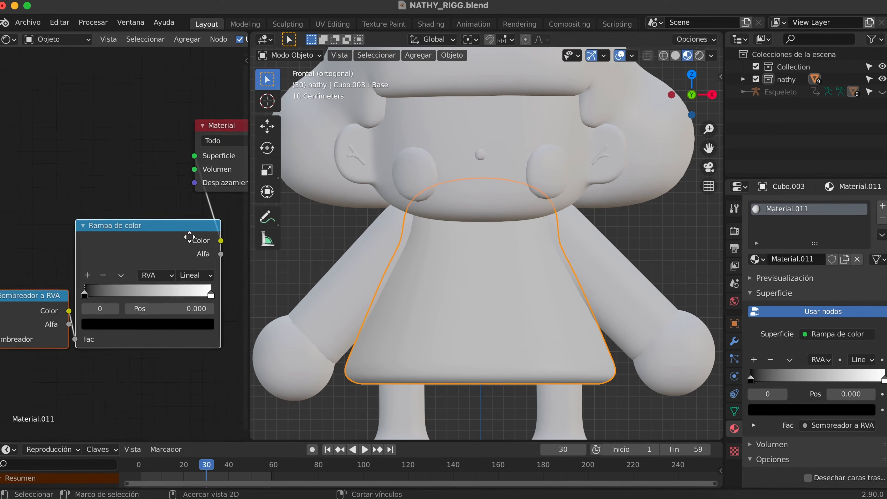
ctrl+middle_drag(190, 237, 206, 249)
middle_drag(206, 249, 191, 225)
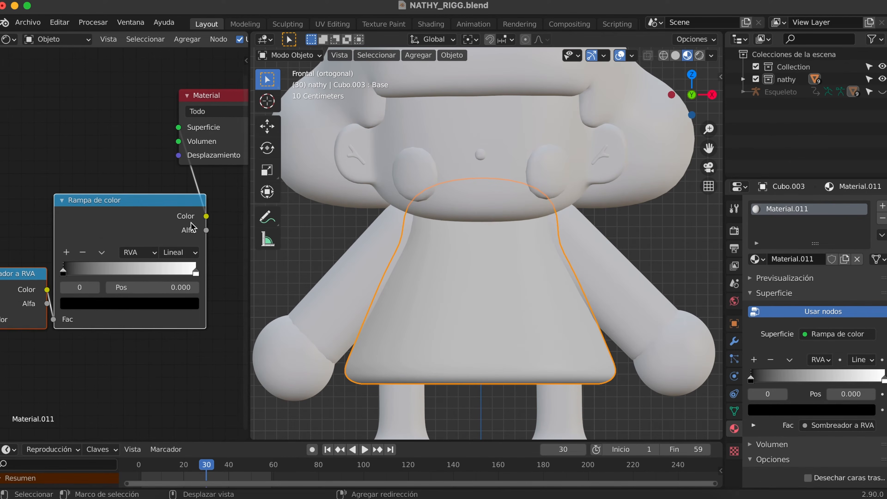
click(192, 252)
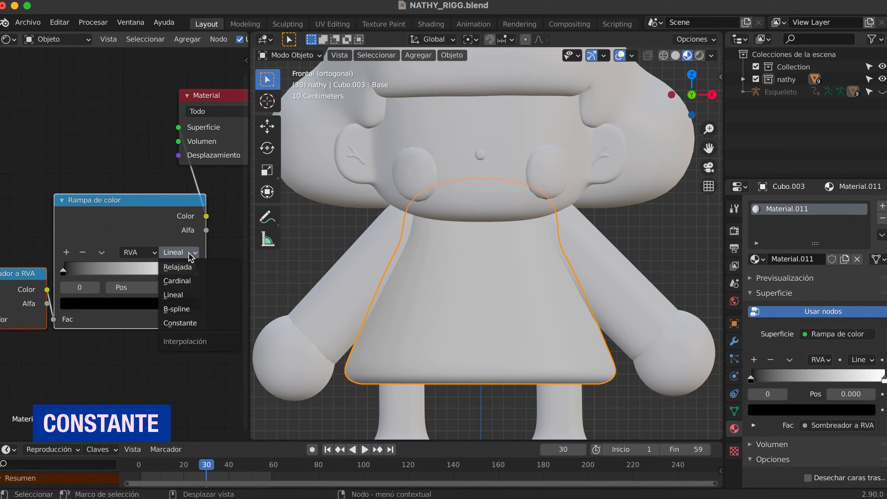
click(198, 325)
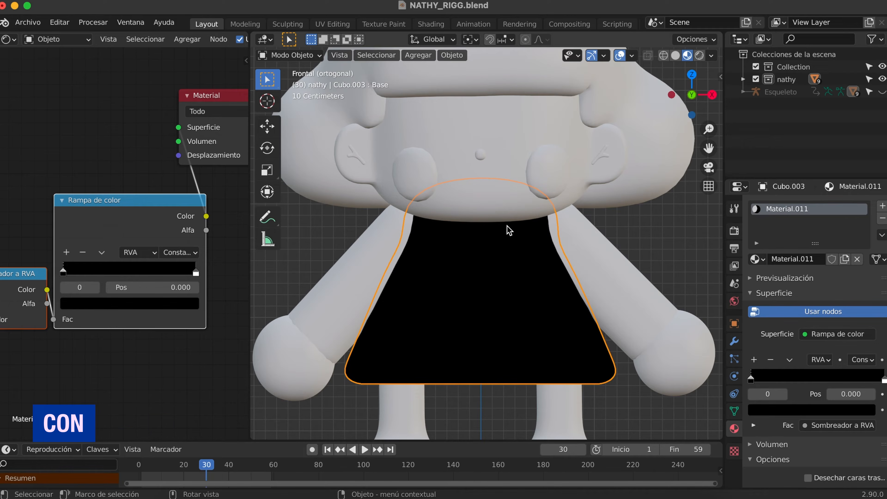
Step: Change the color ramp's first stop from black to a dark magenta pink
click(63, 286)
click(62, 271)
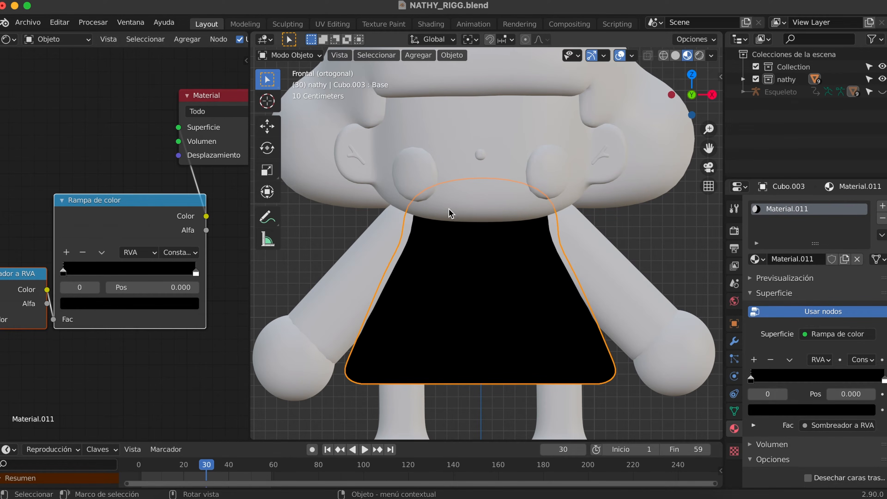
click(101, 304)
click(170, 138)
click(135, 197)
Step: Move the color ramp's second stop to position 0.639 and color it a lighter bright pink
drag(196, 272, 148, 272)
click(156, 307)
drag(120, 176, 130, 193)
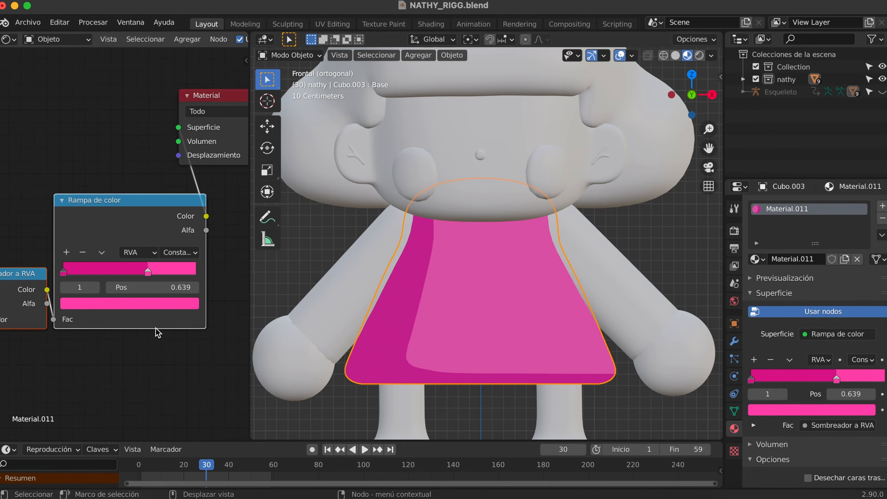
Step: Move the color ramp's light pink stop to position 1.000
click(328, 271)
scroll(494, 214, down, 2)
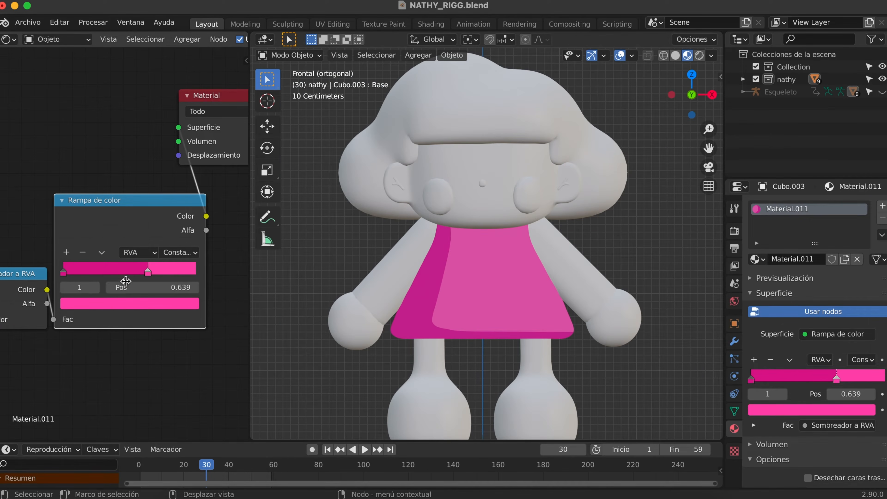
drag(149, 274, 208, 278)
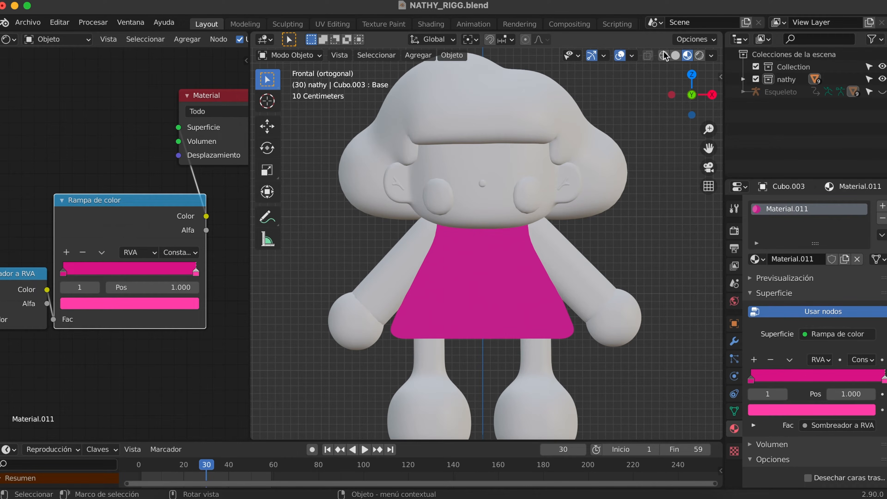
Step: Enable scene lights and the scene environment in the viewport shading and add a point light
click(711, 56)
click(640, 117)
click(640, 131)
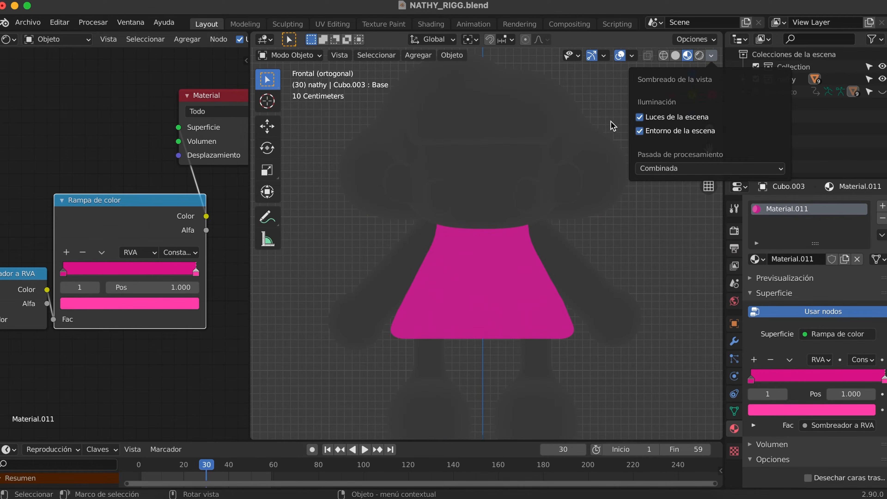
click(419, 56)
mouse_move(429, 223)
click(518, 223)
Step: Raise the point light along Z and move it along Y in front of the character
middle_drag(545, 224, 515, 297)
key(g)
key(y)
click(538, 175)
key(super+z)
key(g)
key(z)
click(541, 229)
key(g)
key(y)
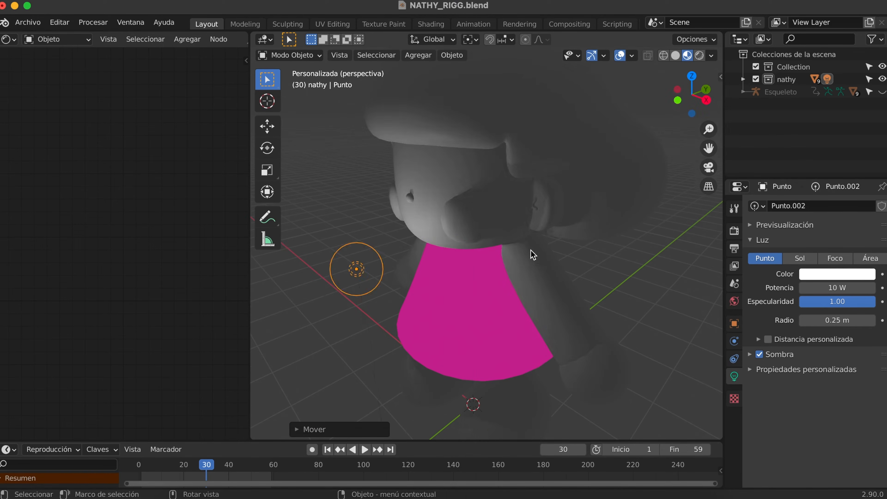
click(471, 273)
middle_drag(472, 272, 563, 276)
Step: Set the point light's power to 5000 W and check the dress shading from several angles
click(829, 287)
text(5000)
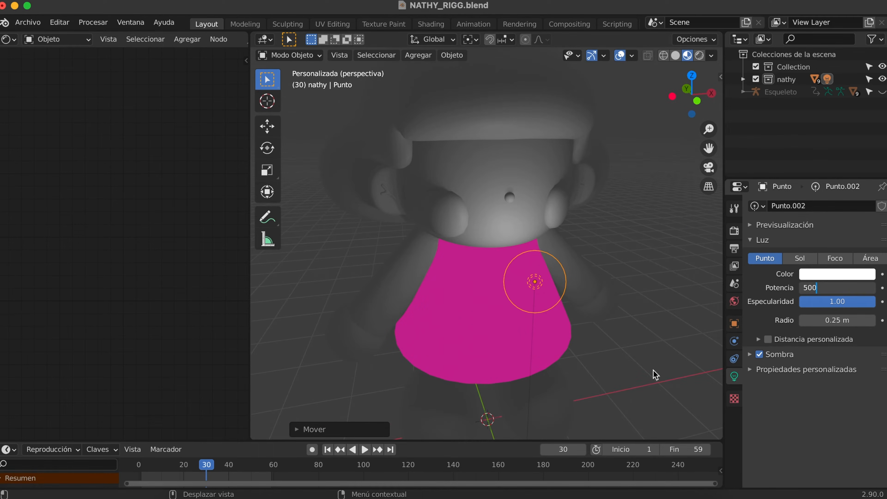
key(Return)
key(KP_1)
middle_drag(628, 327, 604, 233)
key(KP_1)
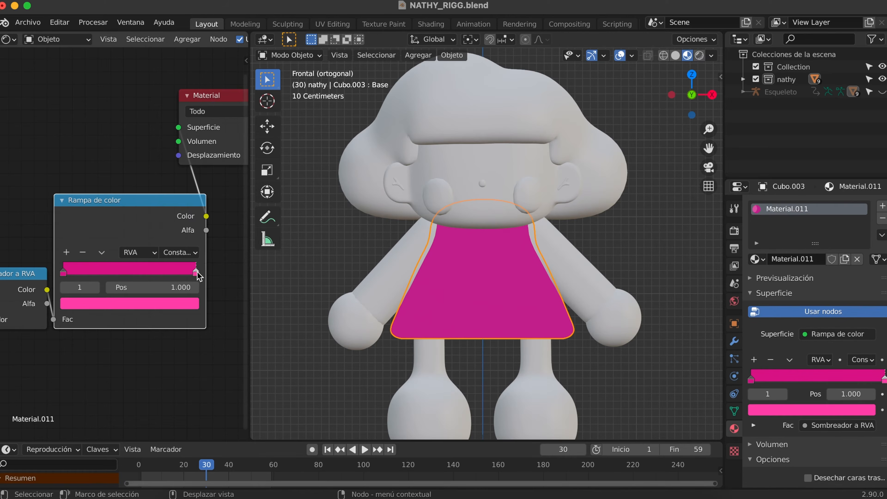
Step: Move the color ramp's light pink stop to position 0.675
drag(195, 276, 151, 278)
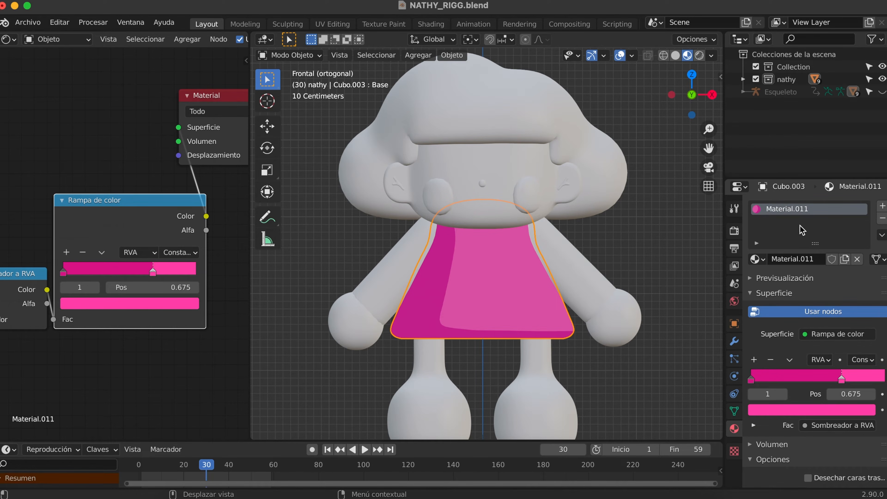
Step: Add a second material to the dress with a black base color and Desechar caras traseras enabled
click(882, 208)
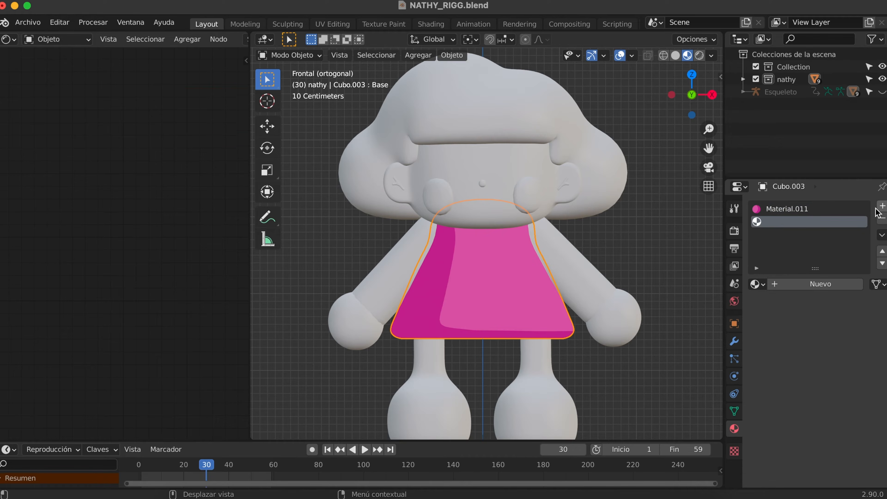
click(799, 288)
click(838, 418)
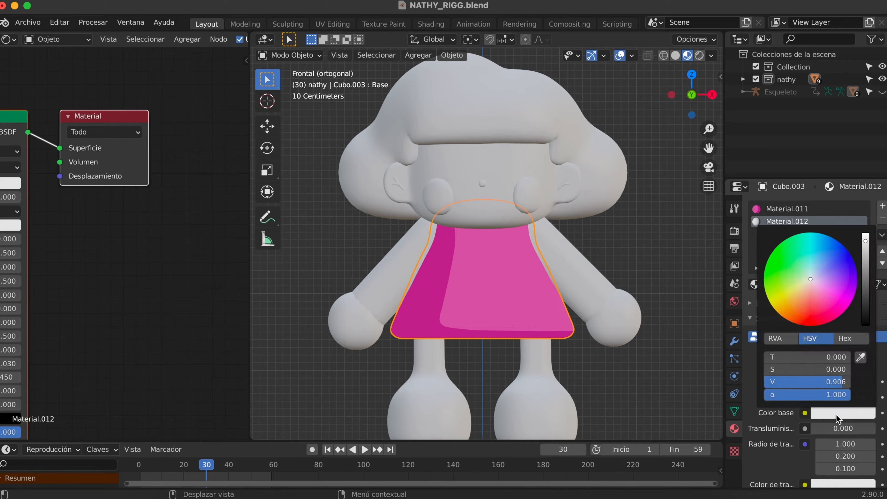
drag(866, 283, 866, 329)
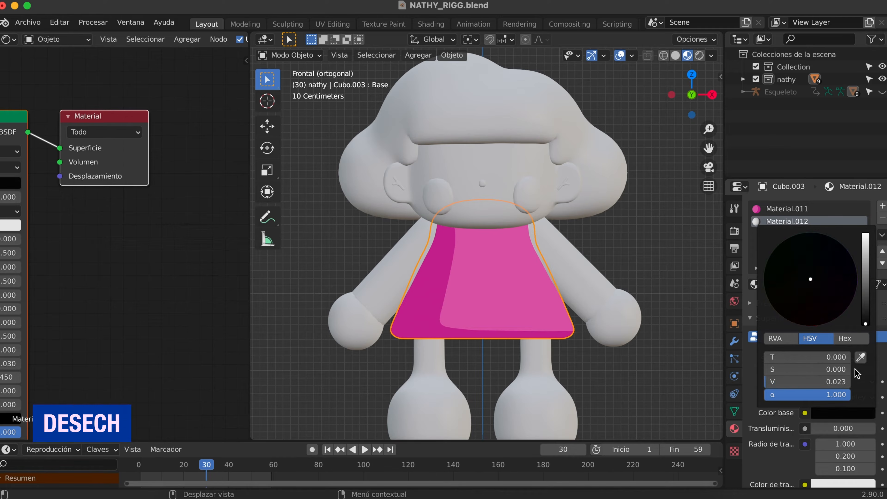
scroll(771, 469, down, 15)
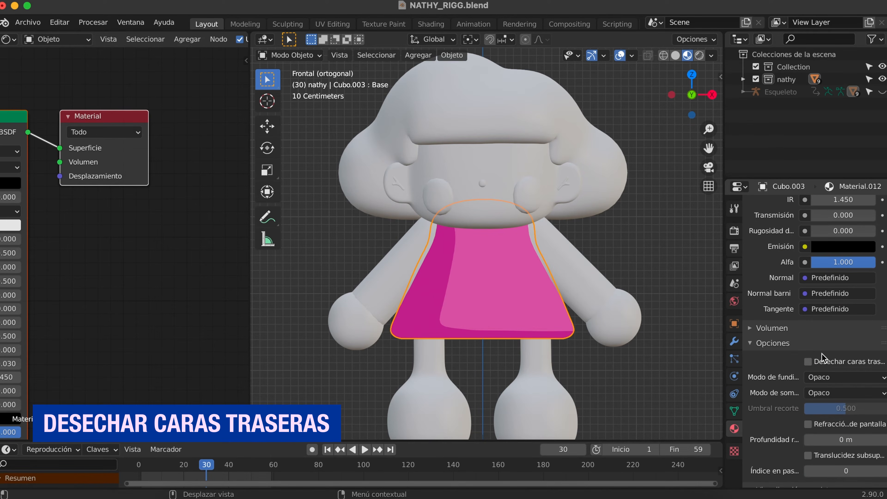
click(818, 362)
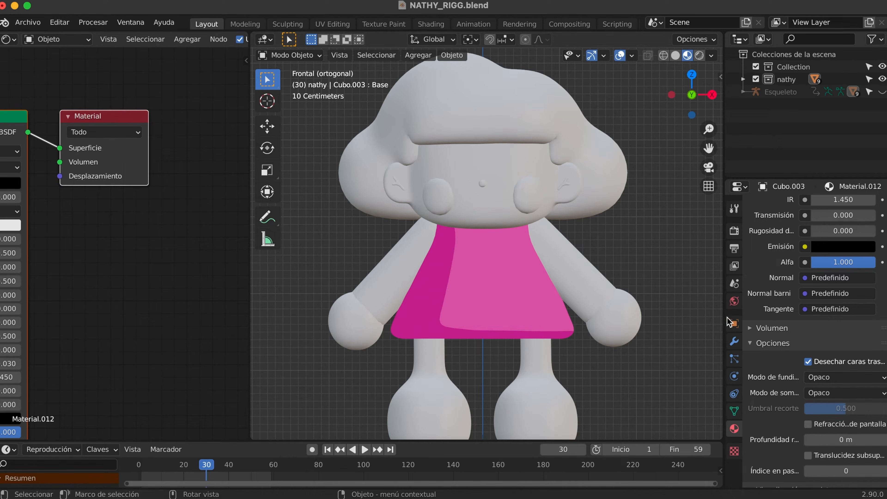
Step: Add a Solidificar modifier to the dress and enable Invertir for its normals
click(735, 341)
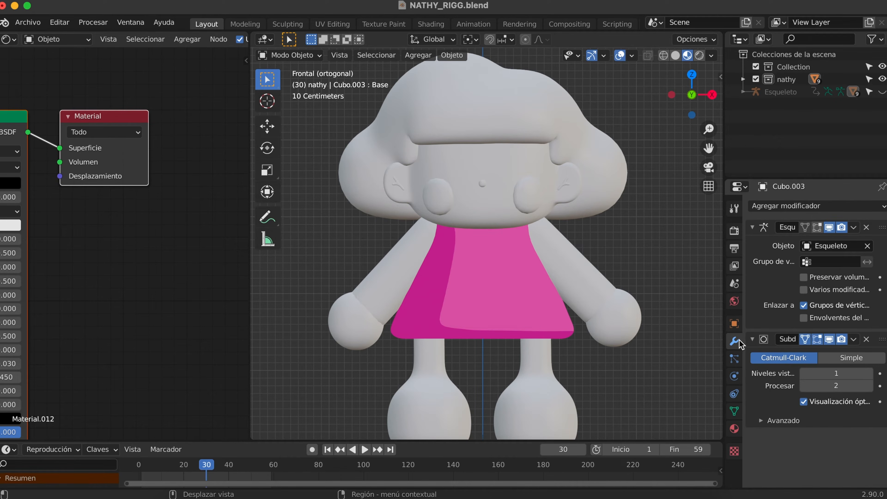
click(793, 206)
click(635, 402)
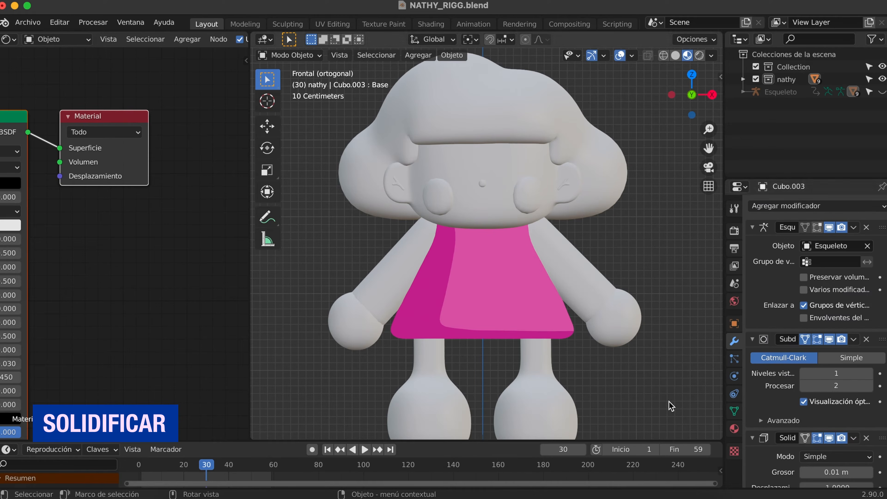
scroll(803, 424, down, 5)
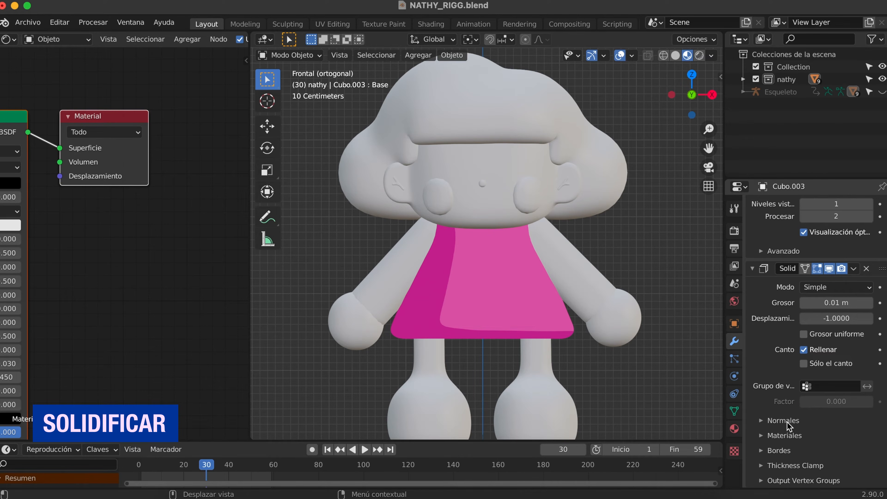
click(764, 422)
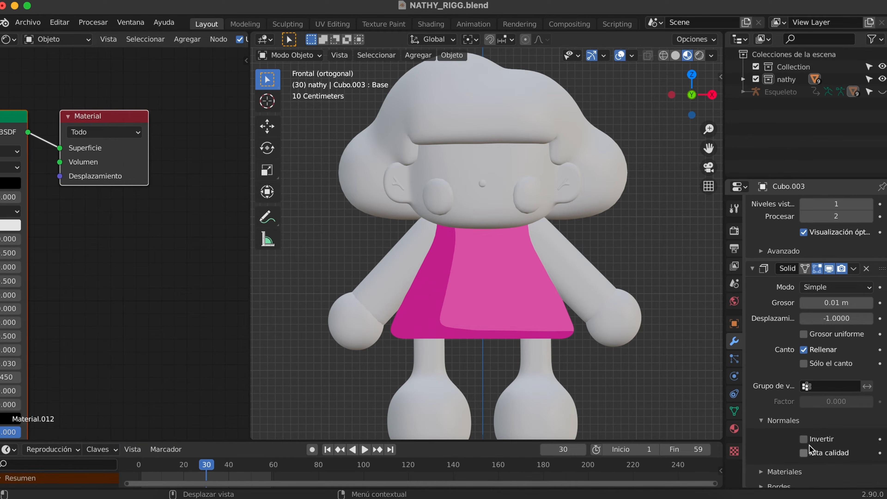
click(805, 440)
scroll(781, 466, down, 3)
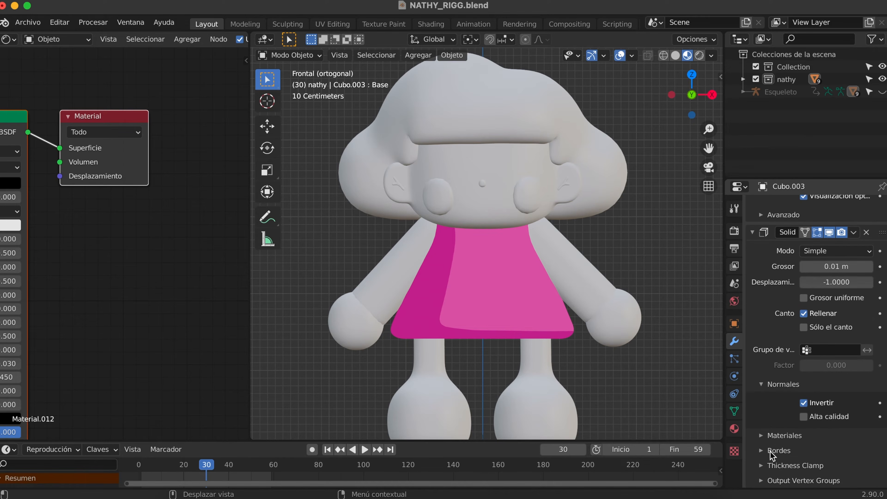
Step: Set the Solidificar modifier's material offset to 1 so its shell uses the second material
click(765, 440)
scroll(781, 459, down, 3)
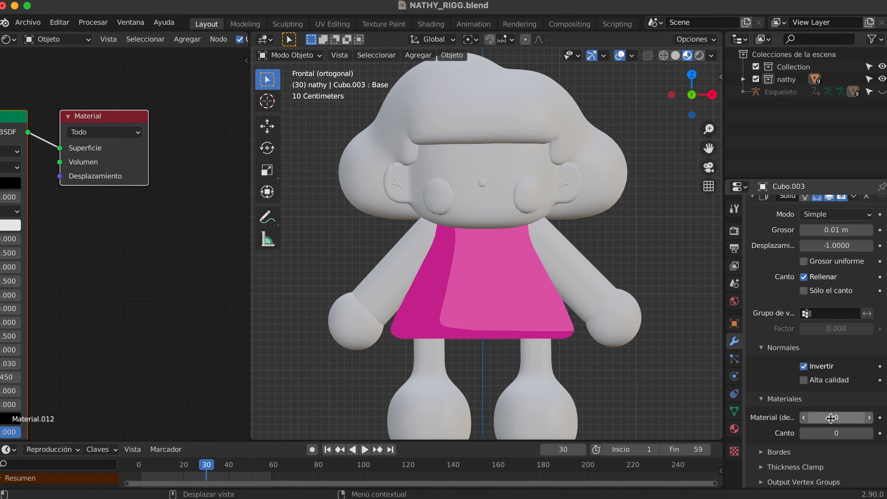
drag(826, 423, 836, 423)
Step: Set the Solidificar modifier's thickness to -0.04 m and view the dress outline from the side
scroll(774, 349, up, 5)
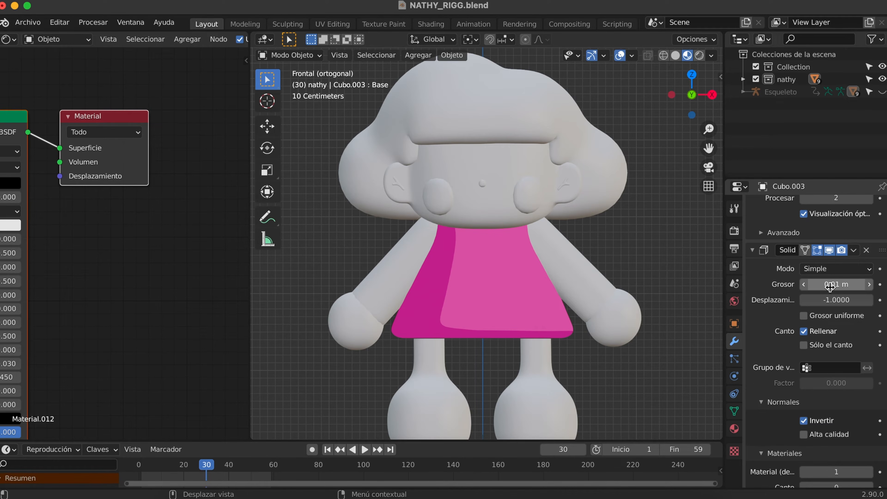
drag(834, 285, 816, 285)
middle_drag(663, 308, 349, 297)
Step: Change the outline material's base color to a medium blue with hue 0.635, saturation 0.602 and value 0.766
middle_drag(126, 262, 247, 257)
click(113, 176)
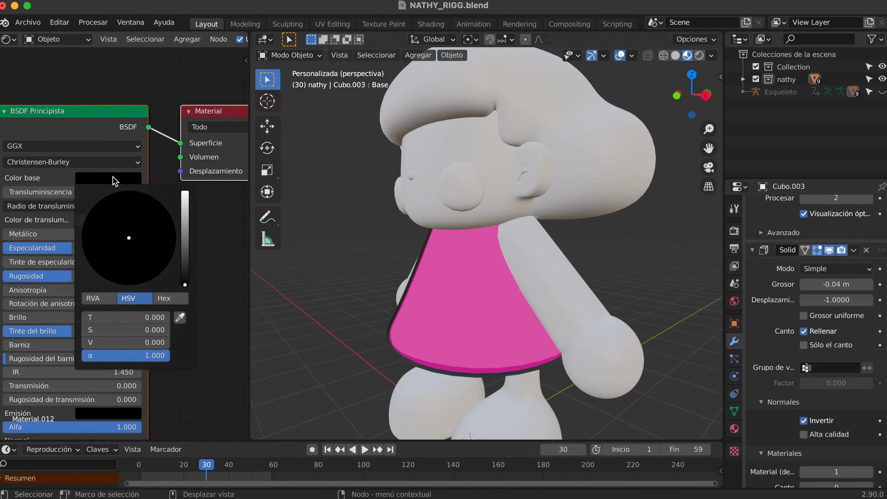
click(186, 214)
click(154, 217)
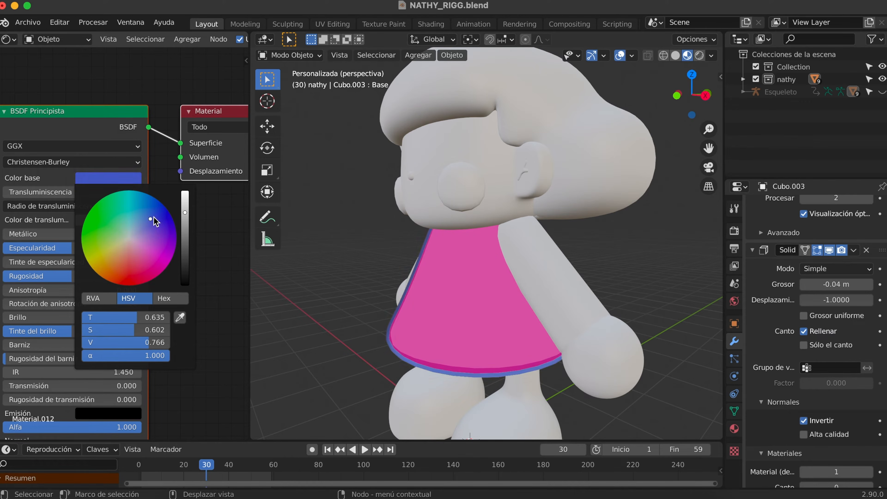
Step: Set the outline material's base color to black and its Especularidad to 0
click(106, 270)
click(119, 278)
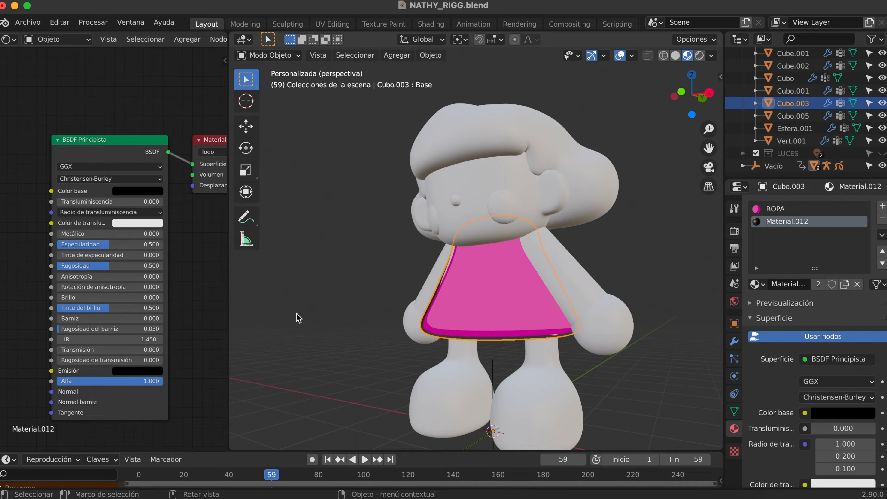
drag(110, 250, 67, 250)
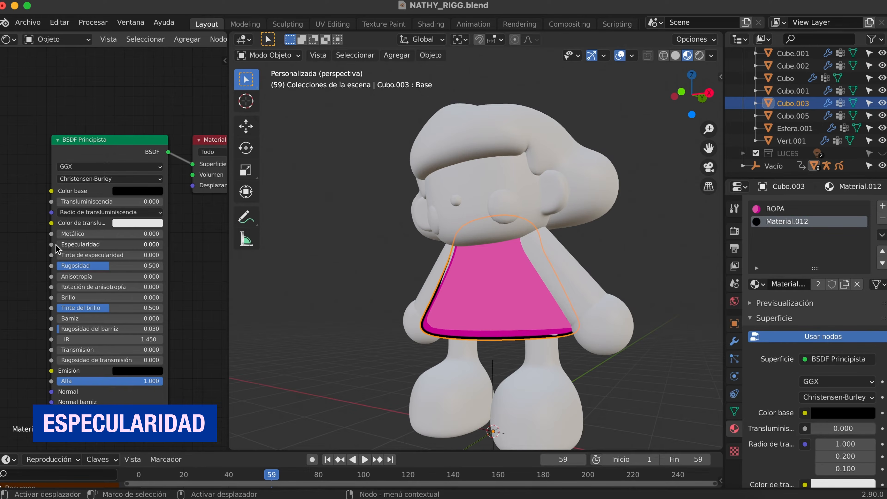
click(339, 288)
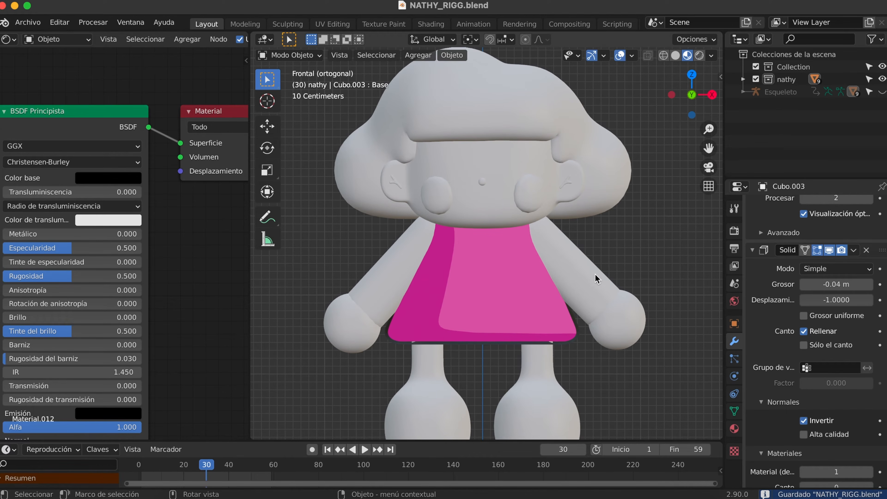
Step: Link the dress's materials to the arms, hands, cheeks, ear details, head, hair and legs
shift+middle_drag(608, 276, 633, 259)
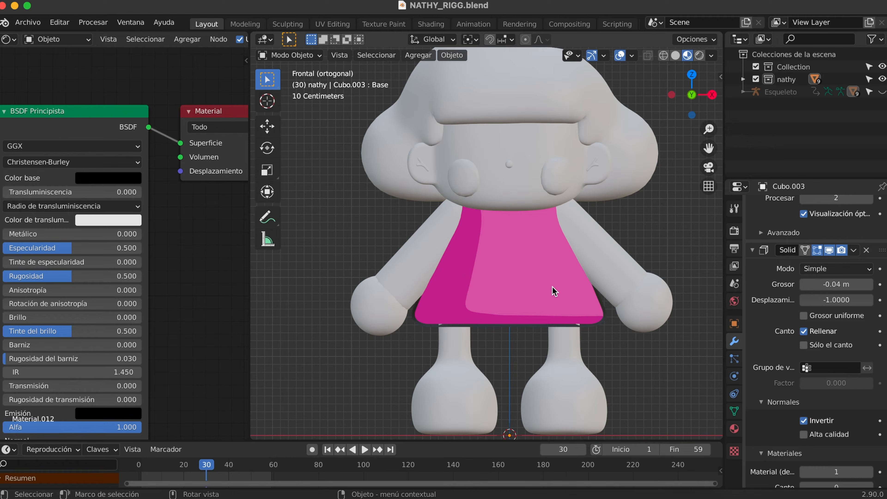
click(596, 243)
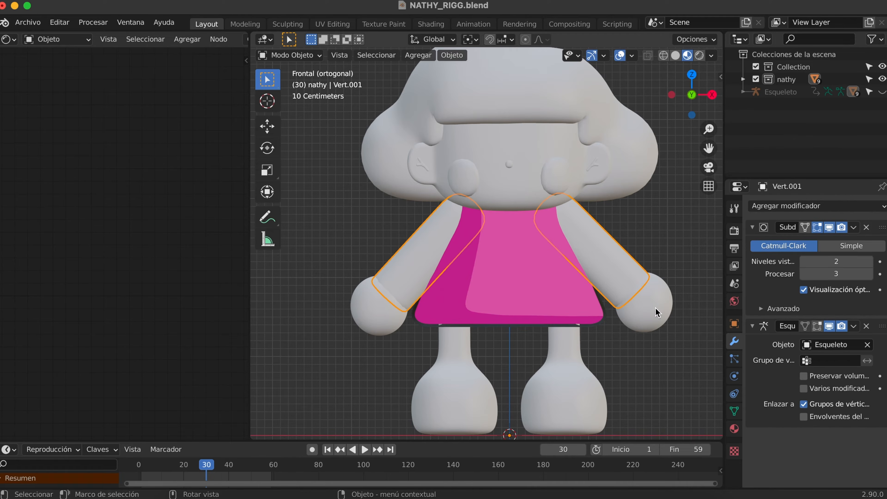
shift+click(564, 182)
shift+click(594, 167)
shift+click(594, 172)
shift+click(643, 170)
shift+click(555, 372)
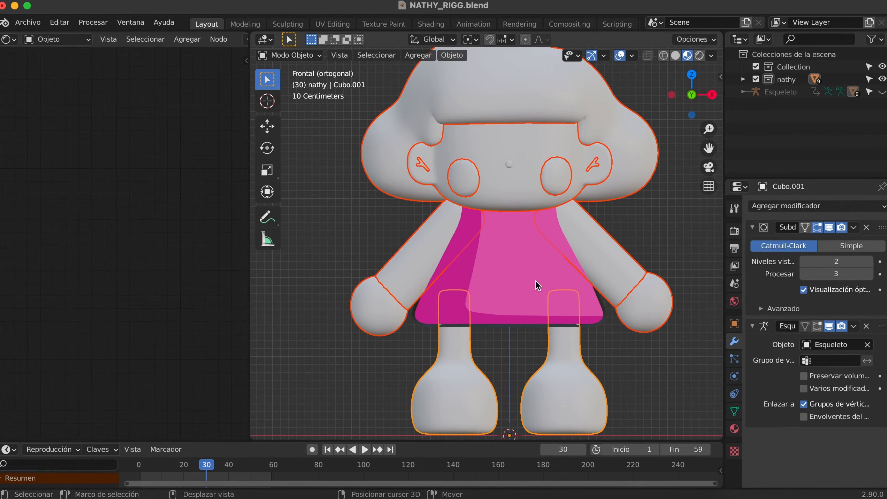
shift+click(524, 280)
key(ctrl+l)
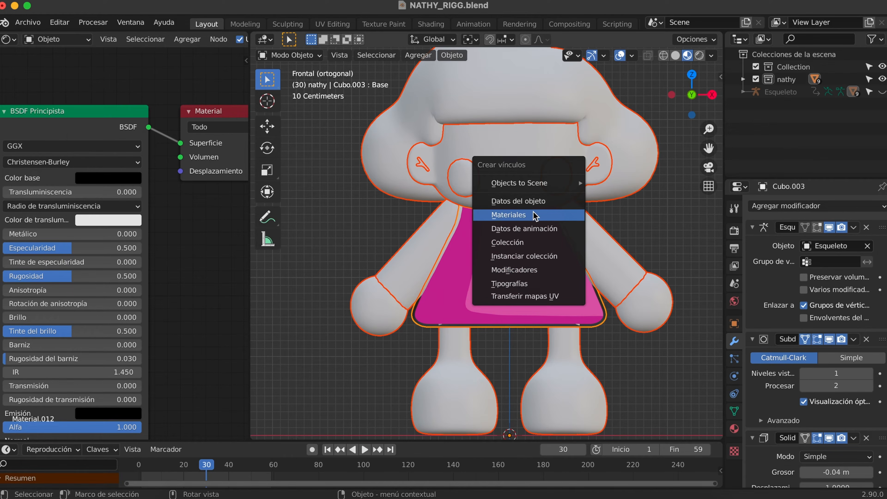
click(520, 221)
Step: Link the dress's modifiers to the same body parts and clear the selection
key(ctrl+l)
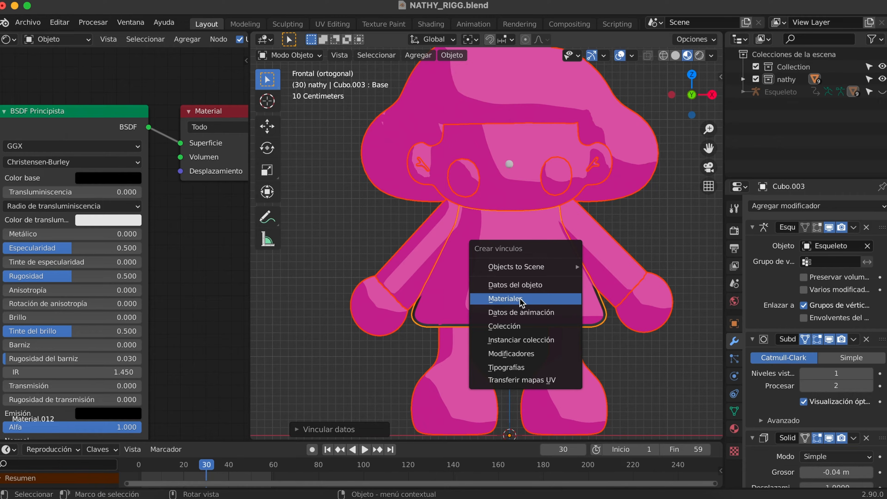
click(526, 360)
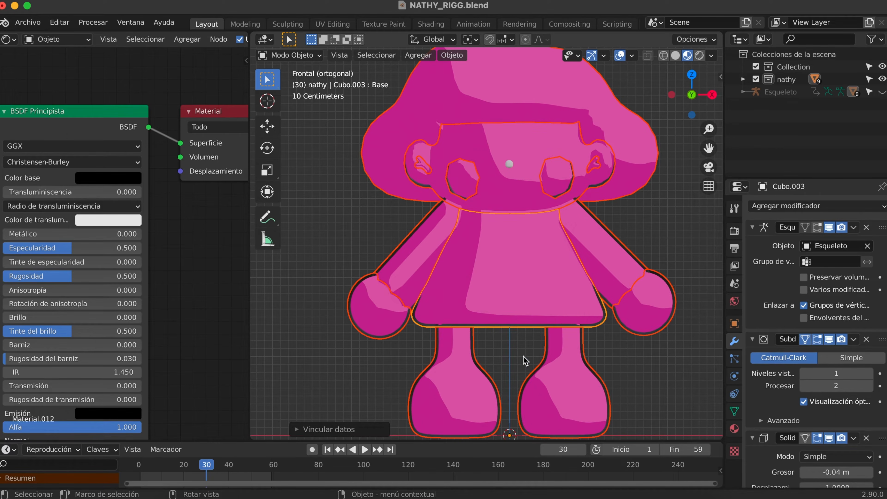
key(alt+a)
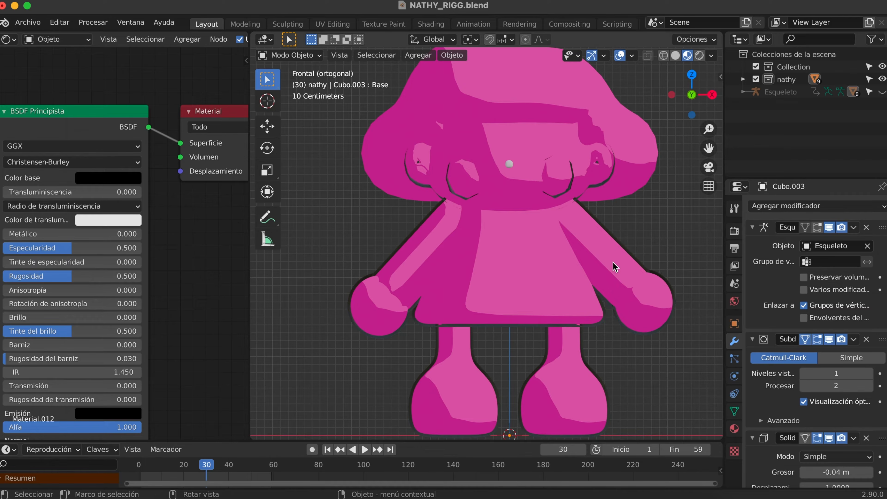
Step: Give the hands a single-user copy of the dress's ROPA material and name it PIEL
click(532, 244)
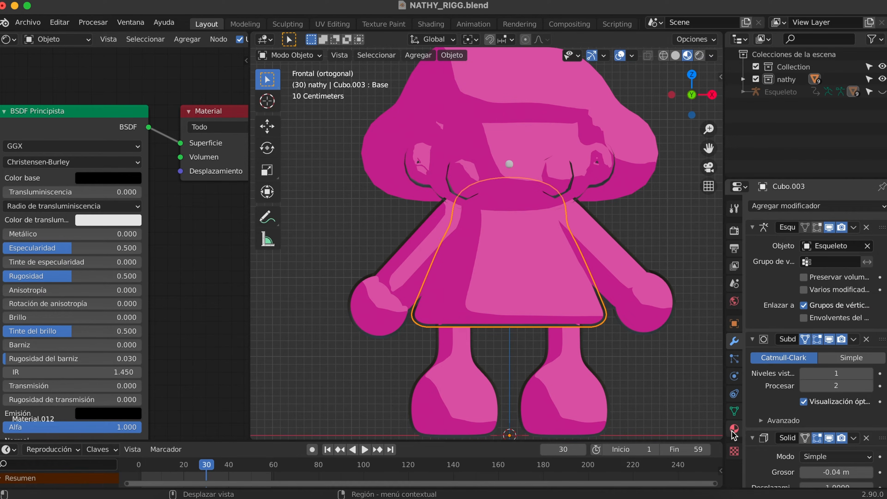
click(733, 432)
click(786, 209)
click(616, 276)
click(796, 286)
text(PIEL)
key(Return)
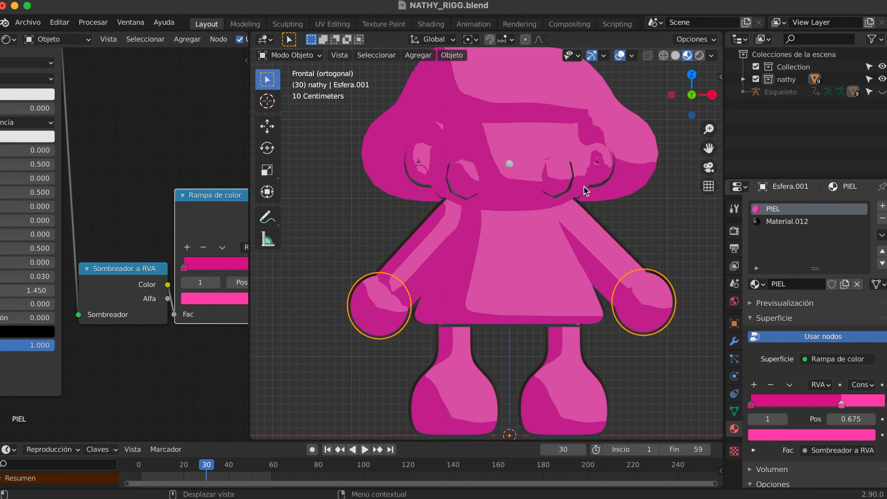
Step: Link the hands' PIEL material to the head
click(550, 213)
shift+click(638, 301)
key(ctrl+l)
click(650, 249)
Step: Give the hair its own copy of the toon material and name it CABELLO
click(594, 180)
click(636, 173)
click(844, 285)
click(822, 288)
text(CABELLO)
key(Return)
Step: Give the cheeks their own toon material named MEJILLAS
click(564, 183)
click(800, 285)
text(MEJILLAS)
key(Return)
Step: Link the head's materials and modifiers to the nose
click(510, 163)
shift+click(529, 160)
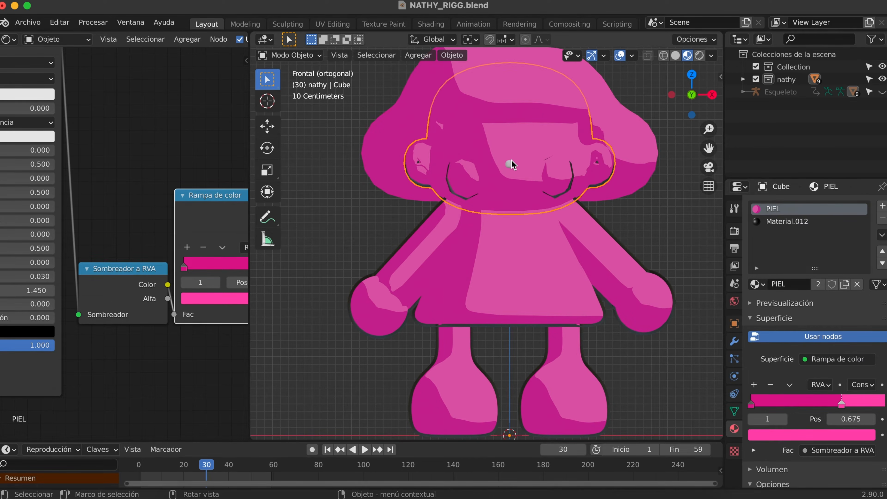
key(ctrl+l)
click(528, 159)
key(ctrl+l)
click(526, 214)
Step: Replace the nose's toon material with the cheeks' MEJILLAS material
click(510, 165)
click(845, 284)
click(792, 284)
key(BackSpace)
key(Return)
click(758, 285)
click(705, 350)
Step: Assign the existing CABELLO material to the details inside the ears
click(597, 165)
click(845, 284)
click(805, 284)
key(BackSpace)
key(Return)
click(761, 283)
text(C)
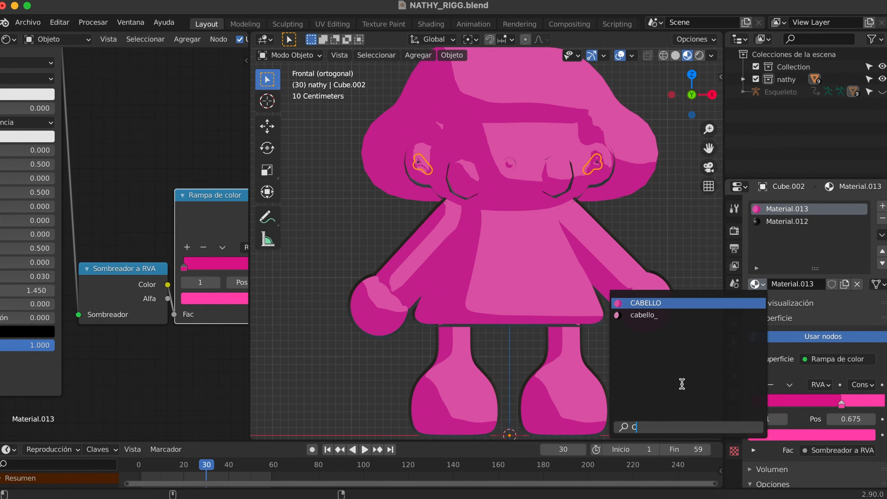
click(660, 304)
Step: Give the legs their own copy of the toon material and name it ZAPATOS
click(589, 375)
click(845, 284)
click(800, 284)
text(ZAPATOS)
key(Return)
click(706, 200)
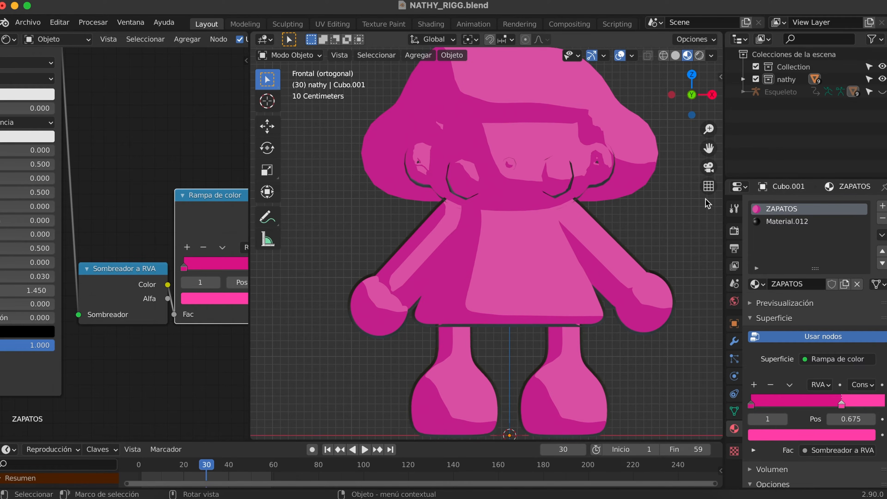
Step: Recolor the light tone of the hands' PIEL color ramp to a pale pink
drag(709, 128, 708, 132)
scroll(112, 190, right, 5)
scroll(112, 190, down, 1)
click(391, 298)
middle_drag(332, 254, 327, 262)
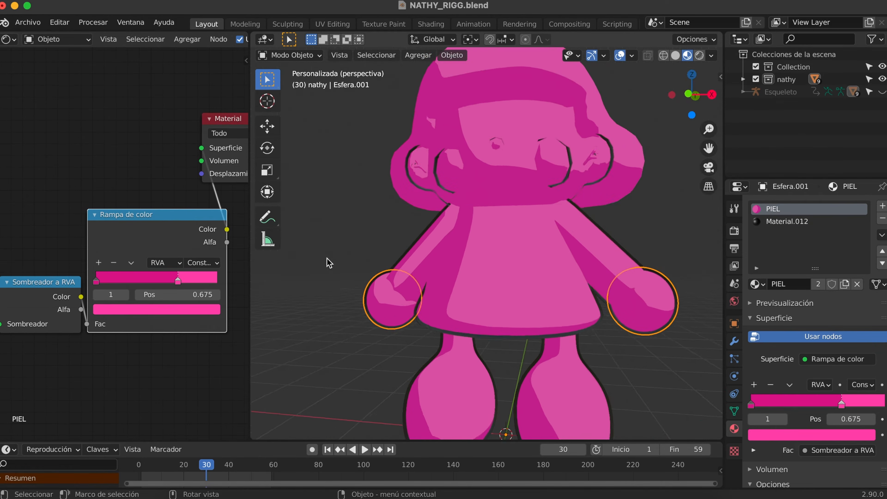
key(KP_1)
click(734, 341)
scroll(781, 351, down, 10)
scroll(781, 352, up, 6)
click(734, 429)
click(154, 309)
drag(159, 209, 151, 201)
Step: Give the PIEL ramp's shadow stop a slightly darker pink and shift the boundary between the tones
click(96, 281)
click(150, 310)
drag(173, 279, 128, 276)
Step: Reduce the hair's CABELLO color ramp to a single black stop
click(97, 281)
click(113, 263)
click(153, 310)
drag(153, 195, 183, 165)
Step: Recolor the legs' ZAPATOS ramp with a dark blue shadow and a lighter blue, repositioning its stops
click(571, 344)
click(565, 364)
click(154, 310)
drag(179, 283, 140, 282)
click(98, 263)
click(155, 309)
drag(169, 172, 152, 179)
click(141, 282)
click(154, 310)
drag(140, 282, 162, 282)
click(156, 309)
drag(165, 170, 172, 170)
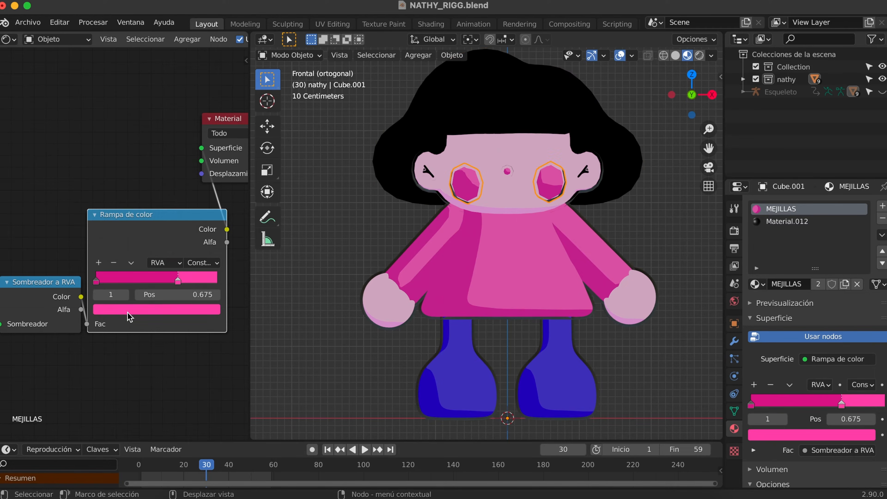
Step: Reduce the cheeks' MEJILLAS color ramp to a single bright pink stop at position 0.889
click(128, 312)
click(159, 217)
drag(96, 282, 208, 281)
click(113, 263)
click(331, 245)
Step: Remove the Solidificar modifier from the ear details and from the cheeks
click(590, 170)
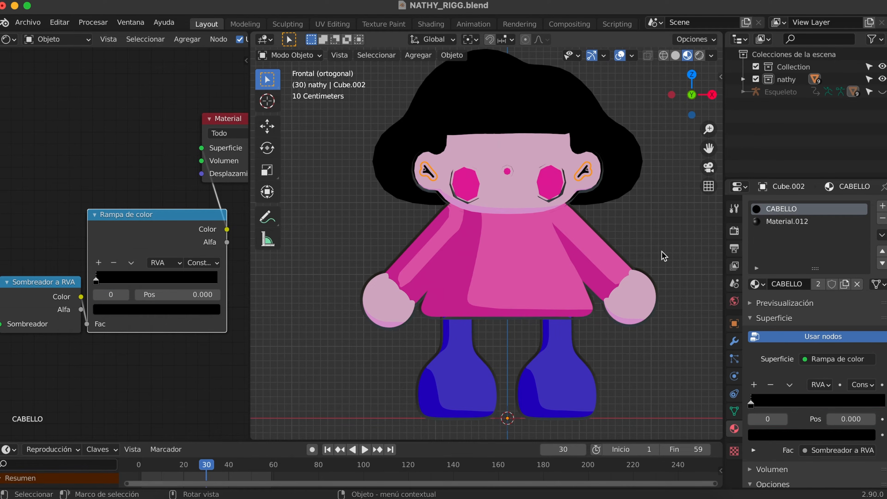
click(735, 341)
scroll(788, 462, down, 2)
click(867, 407)
click(674, 245)
click(542, 176)
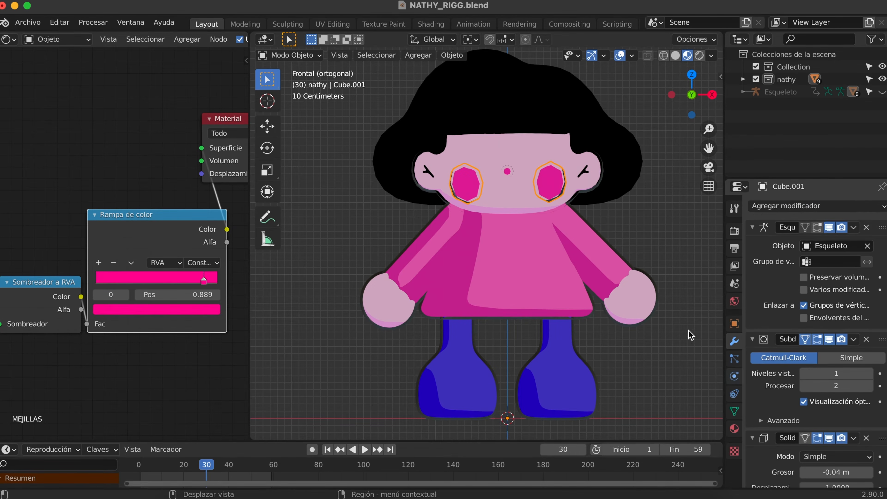
click(867, 438)
click(674, 252)
Step: Set the nose's subdivision level to 2 and raise the cheeks' viewport and render subdivision levels by one
click(508, 171)
middle_drag(548, 185, 616, 195)
key(KP_1)
key(ctrl+2)
scroll(543, 181, up, 5)
click(536, 200)
click(868, 374)
click(868, 386)
Step: Raise the subdivision levels of the hands and arms to 2 in the viewport and 3 in the render
click(637, 393)
click(868, 374)
click(869, 385)
click(589, 342)
click(868, 374)
click(869, 386)
click(681, 371)
Step: Change the interpolation of the dress's ROPA color ramp to B-spline
click(509, 245)
click(869, 374)
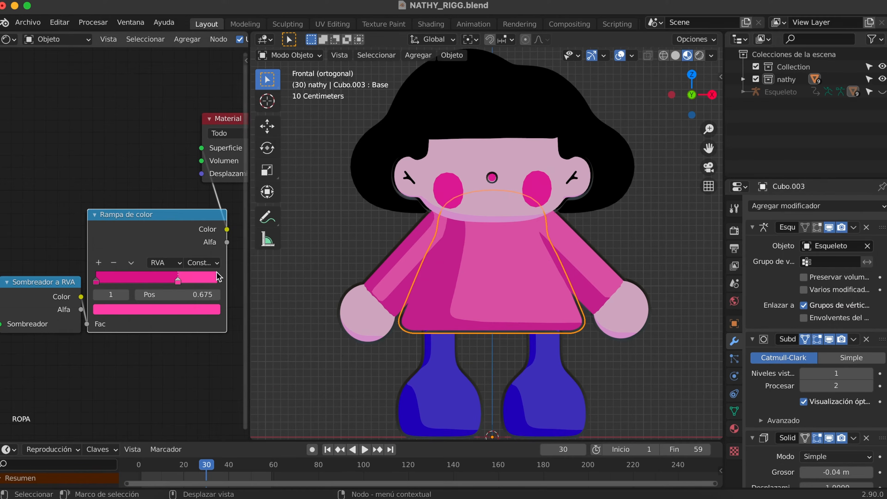
click(213, 264)
click(210, 315)
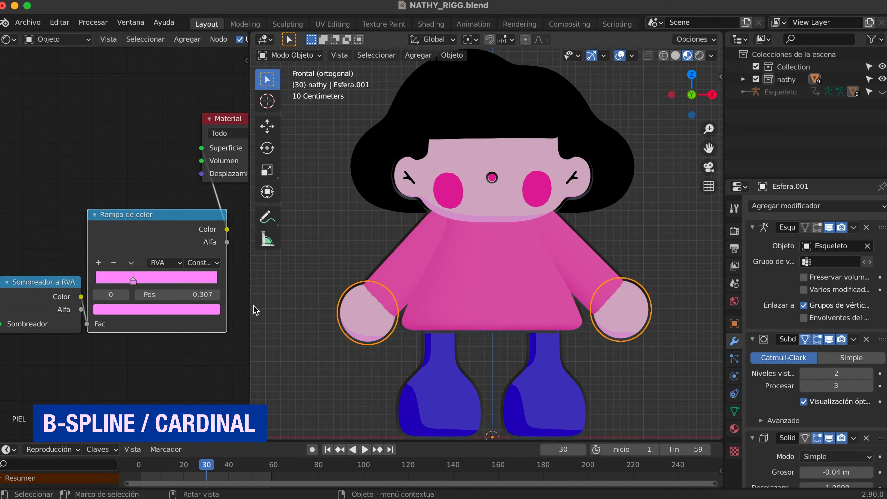
Step: Move the ROPA ramp's middle stop to 0.552 and add a pale pink stop at position 0.763
click(96, 281)
drag(182, 285, 166, 282)
drag(169, 222, 188, 239)
mouse_move(182, 295)
mouse_down()
mouse_move(166, 295)
mouse_move(195, 298)
mouse_up()
click(101, 278)
click(192, 327)
mouse_move(154, 211)
mouse_down()
mouse_move(162, 225)
mouse_move(147, 204)
mouse_up()
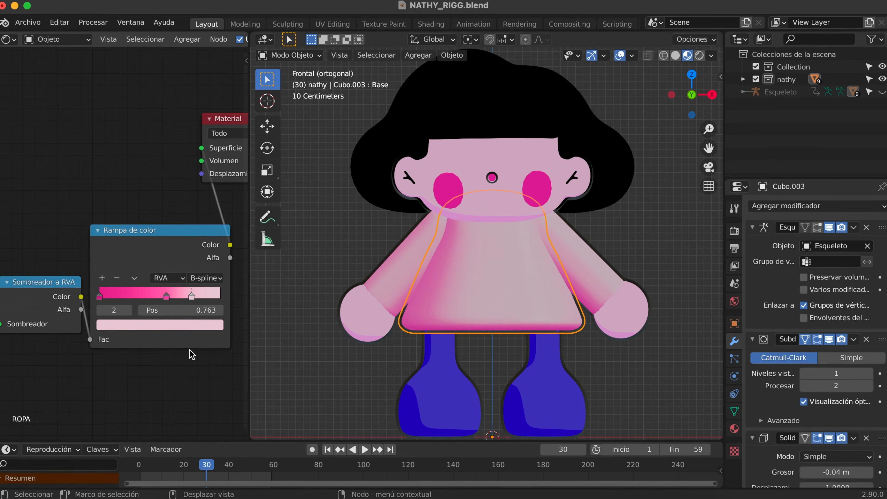
Step: Try the Cardinal and Relajada interpolations on the dress's color ramp
middle_drag(387, 333, 362, 364)
key(KP_1)
click(206, 278)
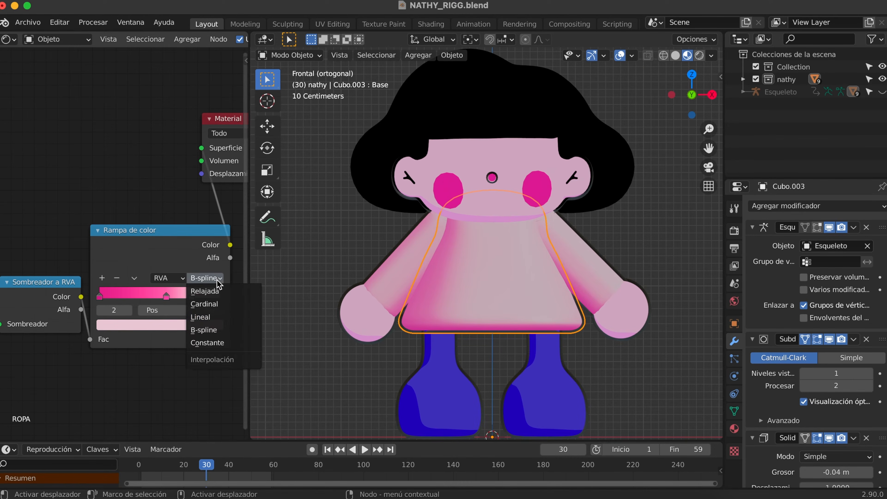
click(213, 306)
click(206, 278)
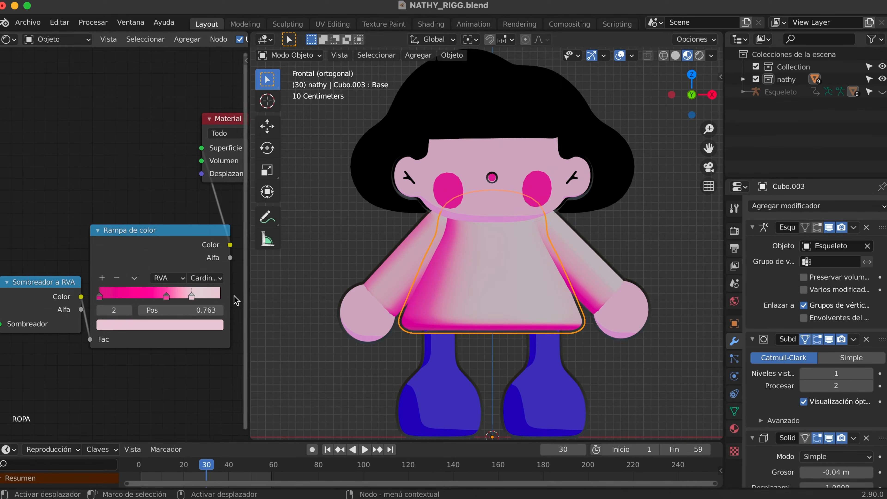
click(208, 290)
Step: Set the dress ramp's interpolation to Constante and switch the viewport to rendered shading
click(206, 278)
click(210, 346)
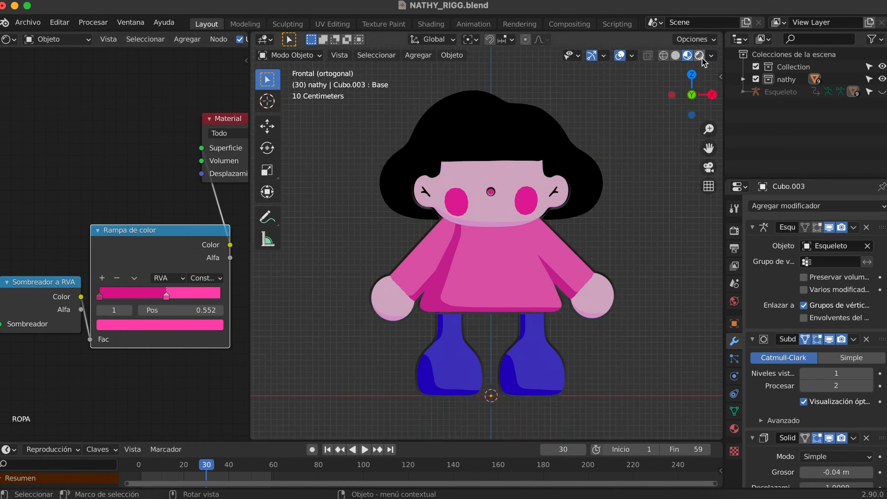
click(700, 55)
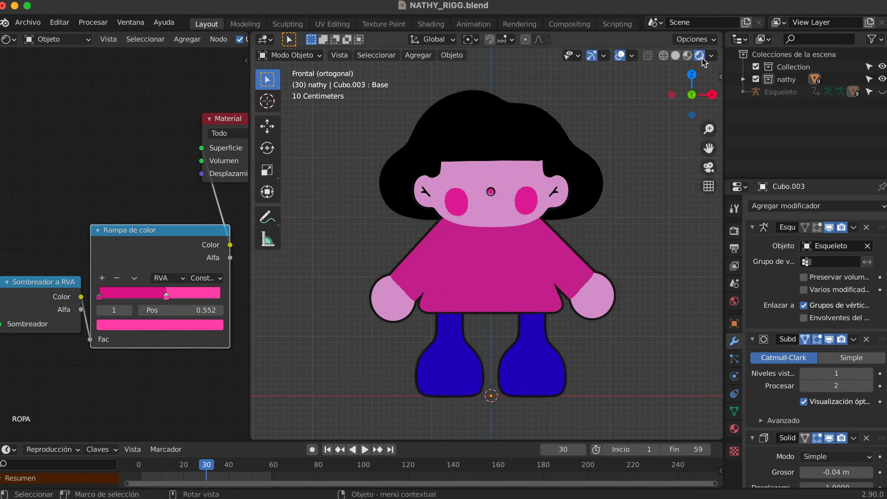
Step: Add an area light to the scene and rotate it 90° about the X axis
drag(709, 130, 709, 141)
click(417, 55)
mouse_move(496, 224)
click(524, 262)
key(r)
key(x)
key(9)
key(0)
key(Return)
Step: Enlarge the area light and place it in front of the character at about Y -2.2 m and Z 2.26 m
key(s)
click(620, 301)
key(s)
click(573, 359)
key(g)
key(z)
click(576, 253)
scroll(576, 251, left, 10)
key(KP_1)
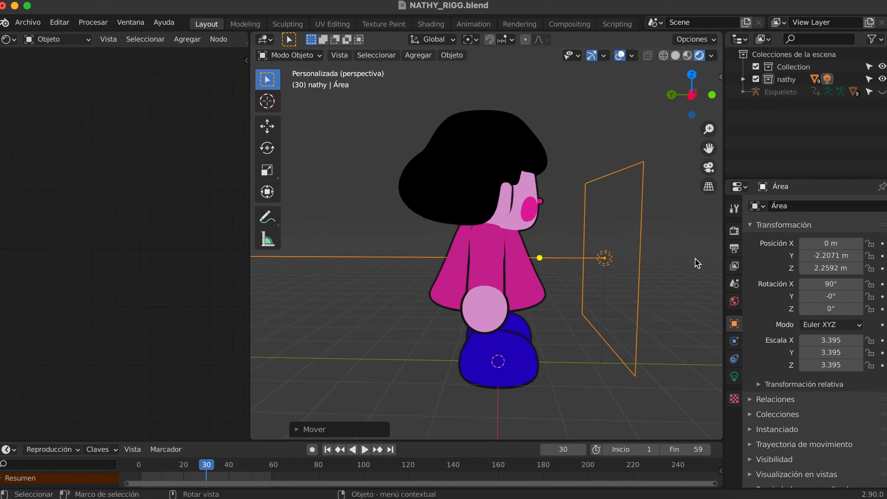
key(s)
click(664, 309)
Step: Try different power values for the area light, including 500 W, and settle on 1000 W
click(734, 376)
click(824, 288)
text(1000)
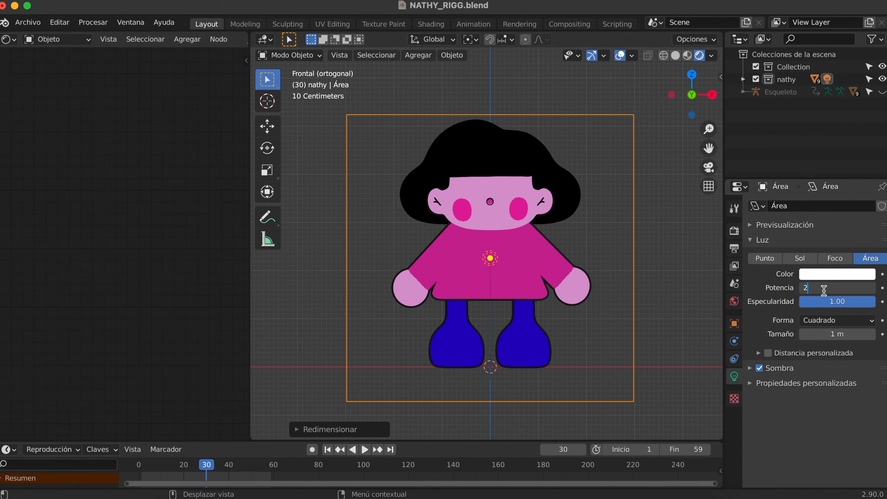
key(Return)
click(824, 288)
text(500)
key(Return)
click(823, 288)
text(1000)
key(Return)
Step: Move the area light farther away from the character's front along the Y axis and check the front view
click(625, 305)
scroll(624, 304, left, 10)
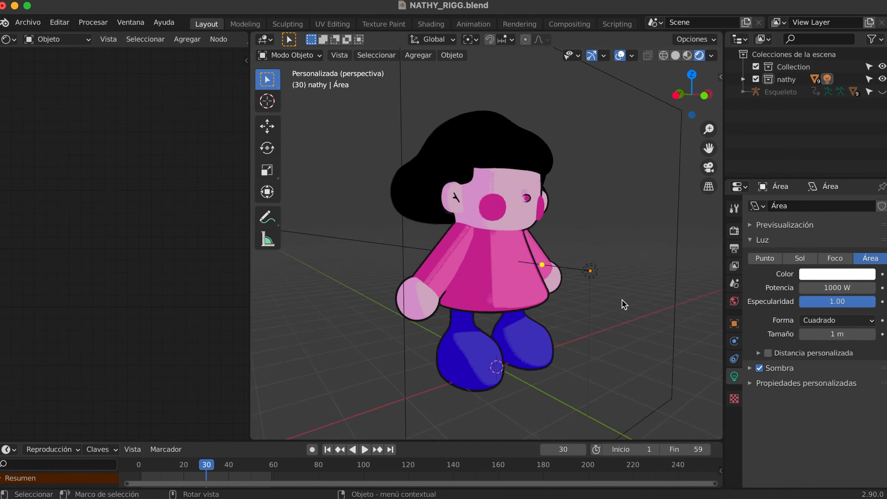
click(606, 353)
key(g)
key(y)
click(693, 370)
scroll(693, 373, down, 2)
scroll(691, 368, down, 2)
key(g)
key(y)
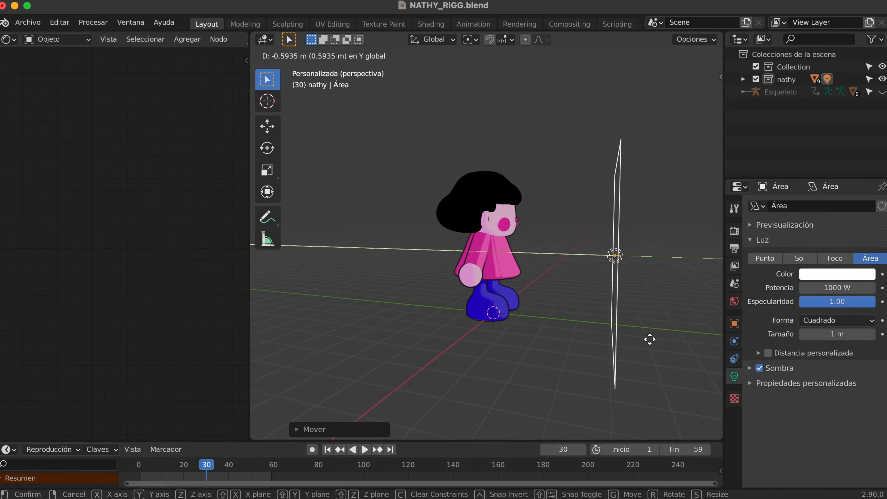
click(682, 339)
key(KP_1)
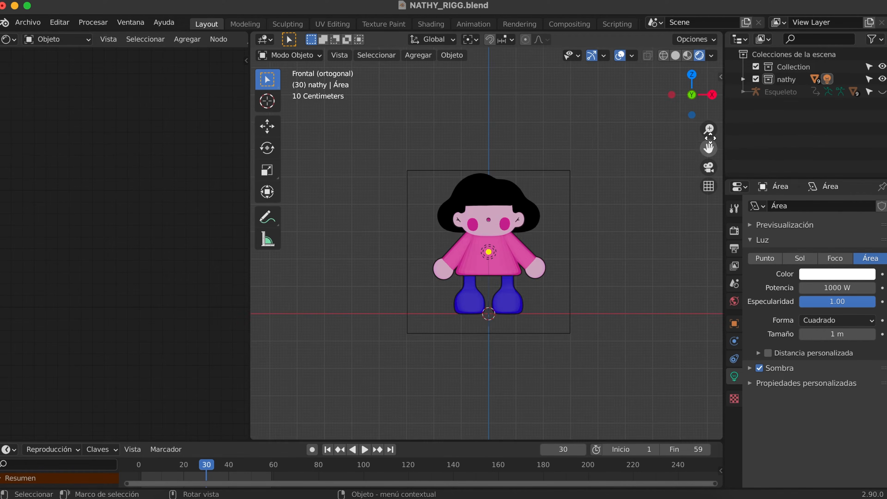
drag(708, 130, 711, 123)
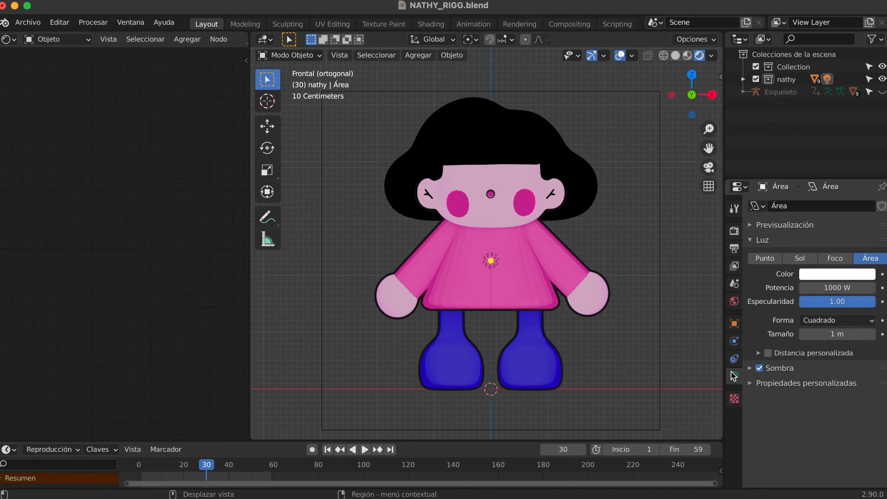
Step: Turn off the area light's Sombra option and check the toon shading from an angle and the front
click(759, 370)
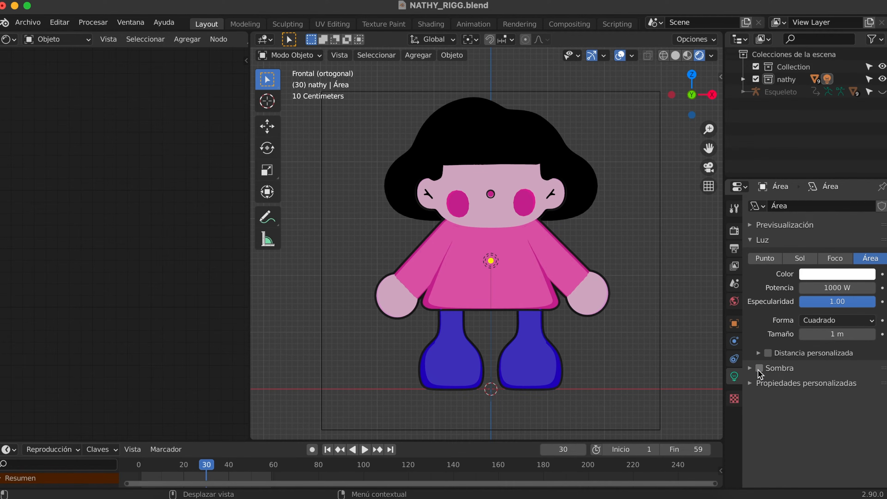
scroll(440, 241, left, 10)
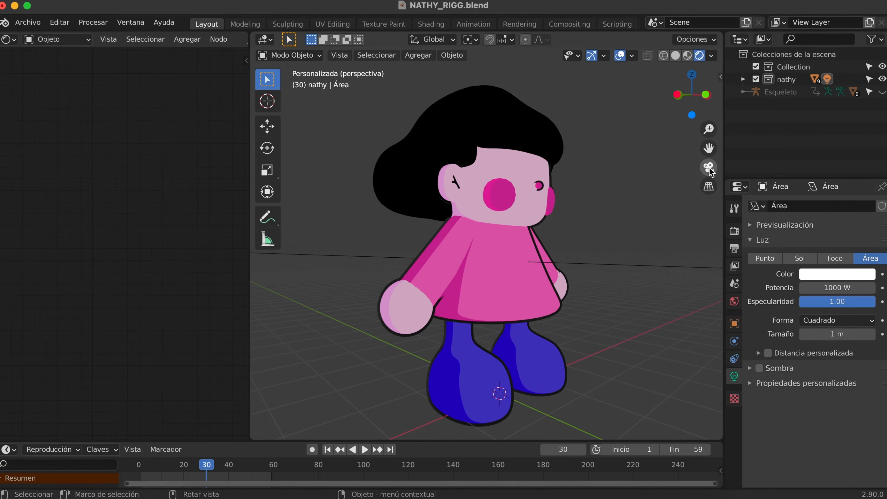
key(KP_1)
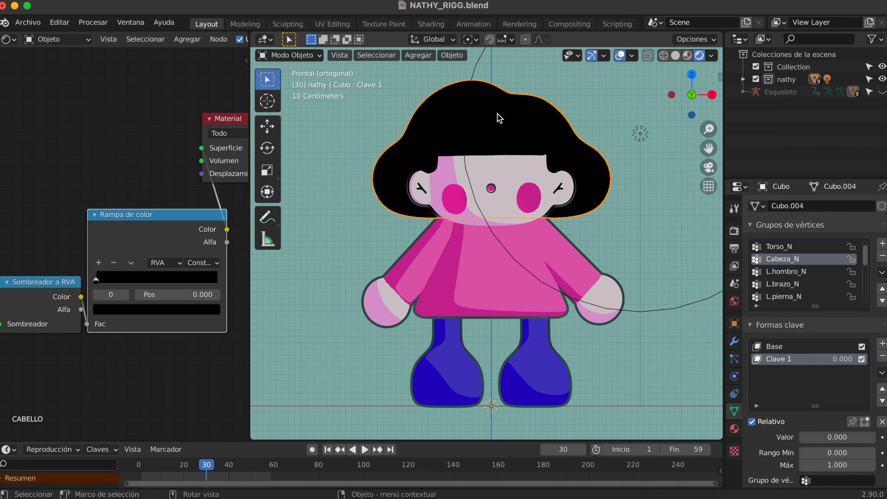
Step: Turn one stop of the hair's CABELLO ramp white at the far end and move the black stop to 0.264
click(191, 310)
click(193, 146)
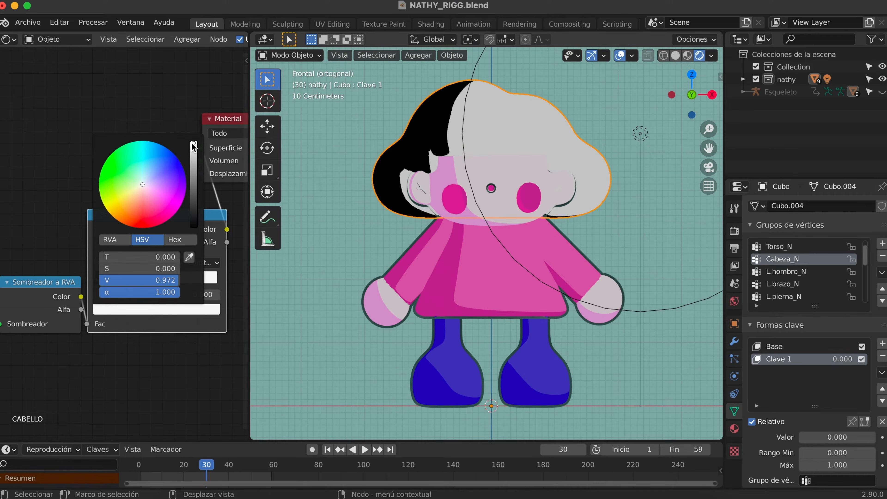
drag(165, 283, 248, 279)
drag(115, 279, 150, 279)
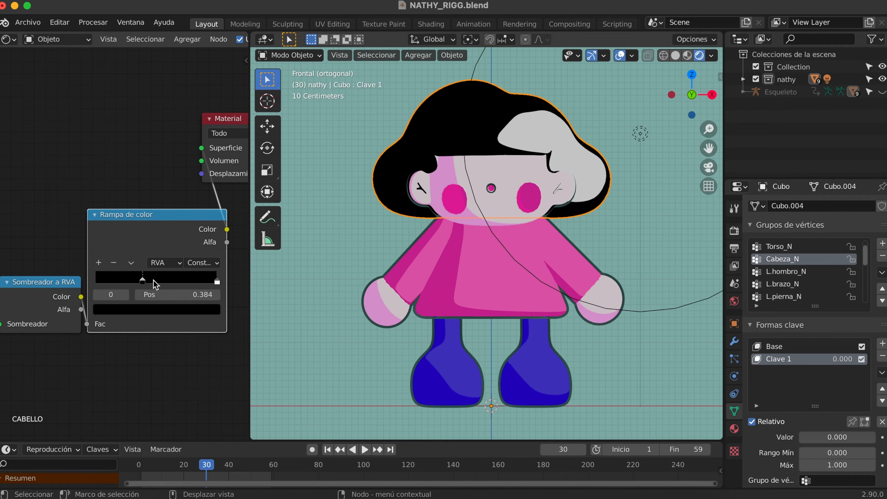
Step: Try moving the point light upward above the character to compare its effect on the hair highlight and body shading
scroll(529, 253, down, 1)
scroll(522, 268, down, 2)
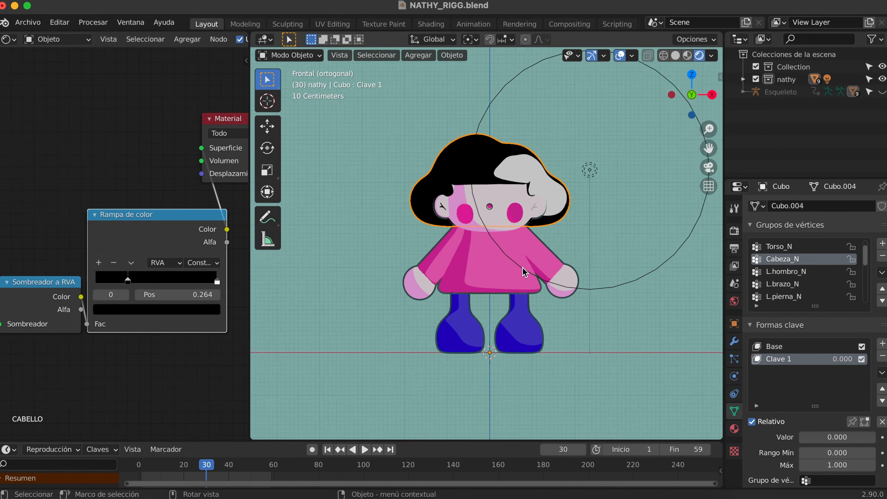
scroll(633, 285, up, 1)
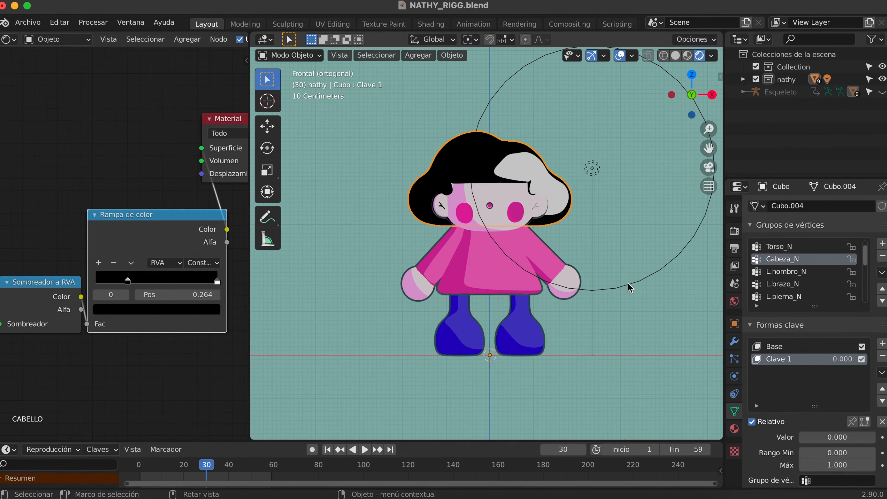
click(628, 283)
key(g)
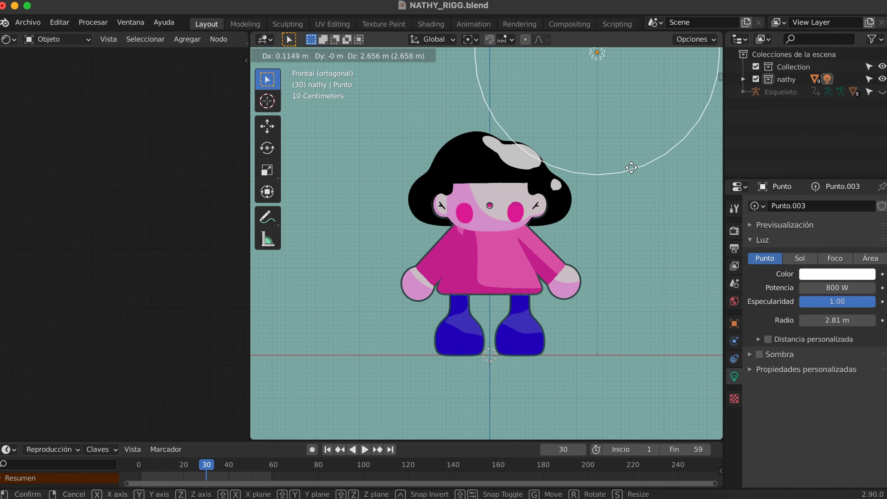
right_click(628, 165)
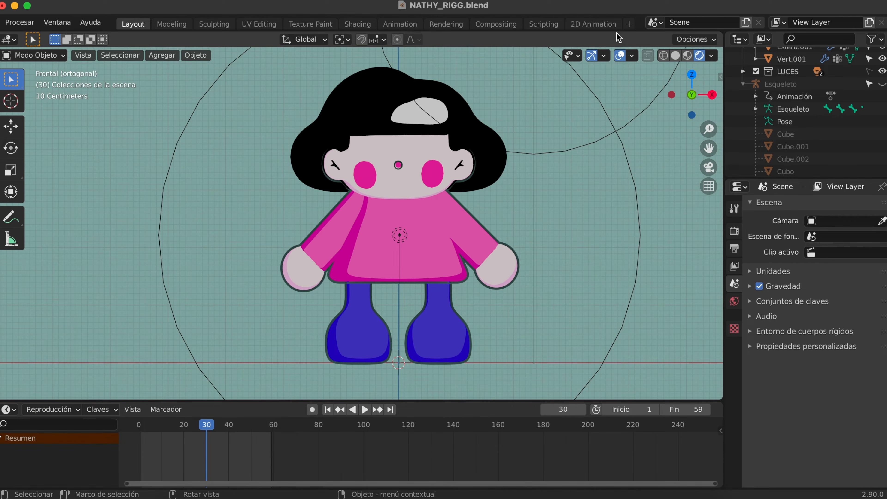
Step: Switch to the 2D Animation workspace and add a Grease Pencil Trazo object
click(616, 23)
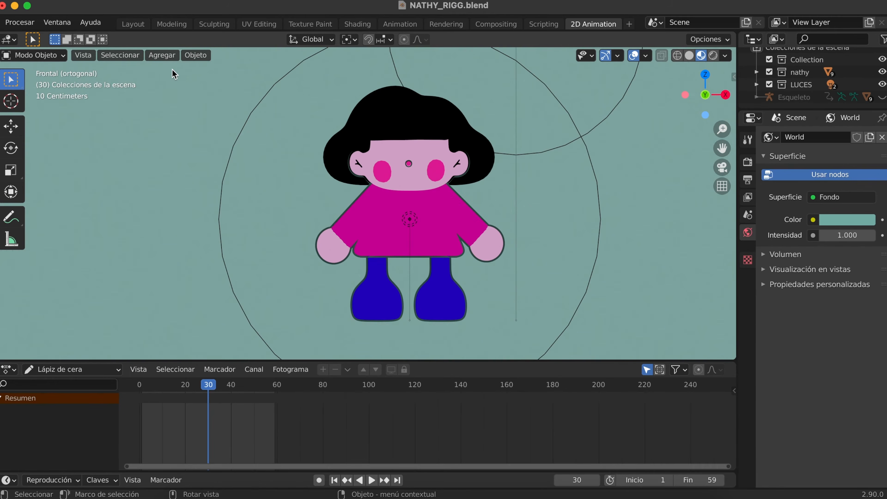
click(165, 58)
mouse_move(234, 149)
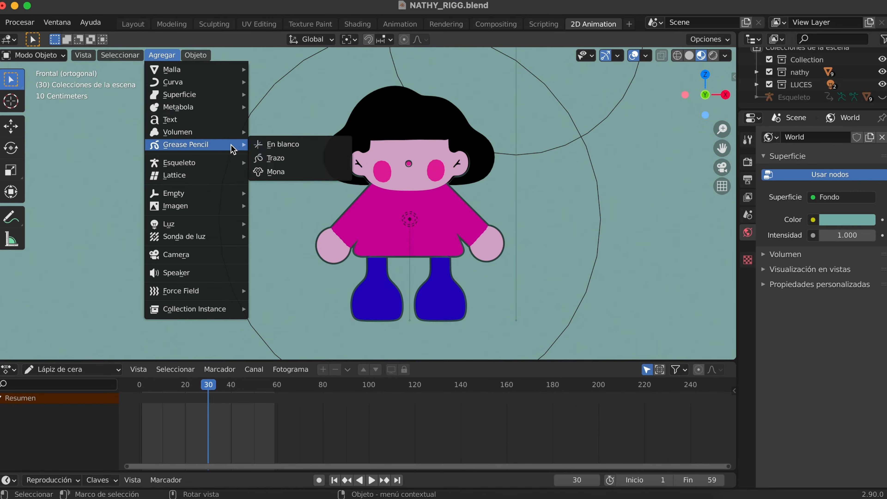
click(275, 158)
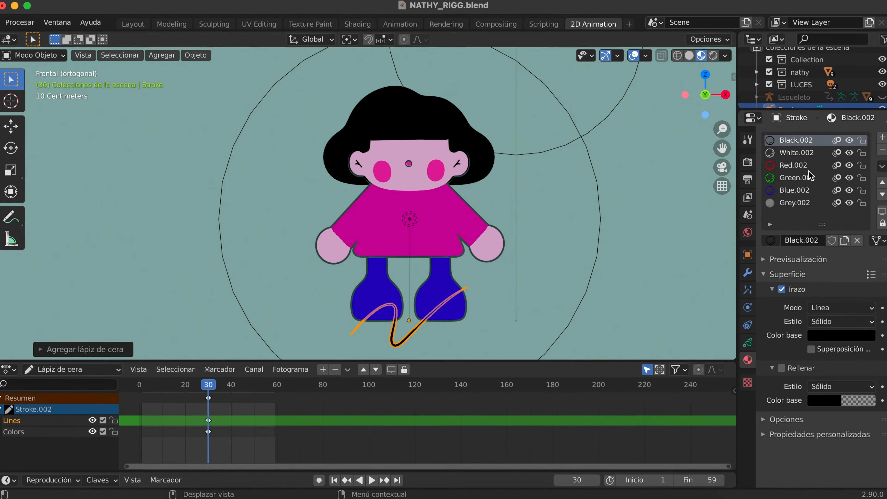
Step: Show the Grease Pencil stroke's layers, and try adding and removing a layer
click(748, 343)
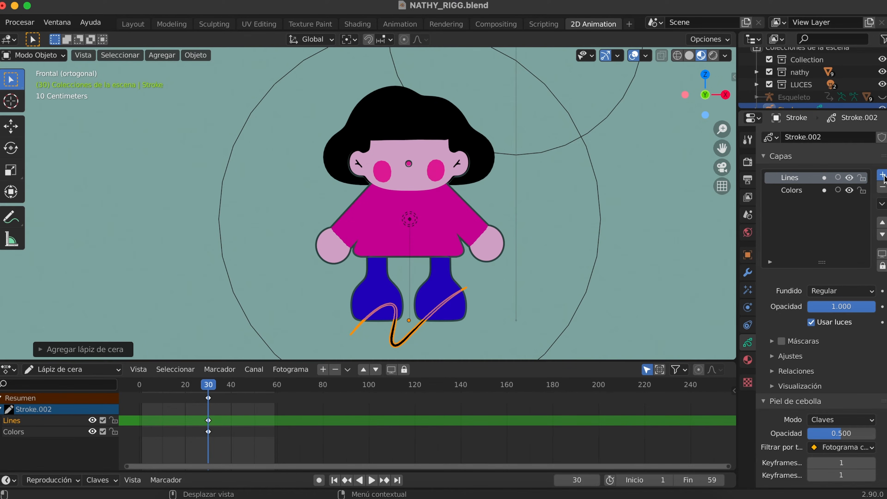
click(883, 176)
click(883, 189)
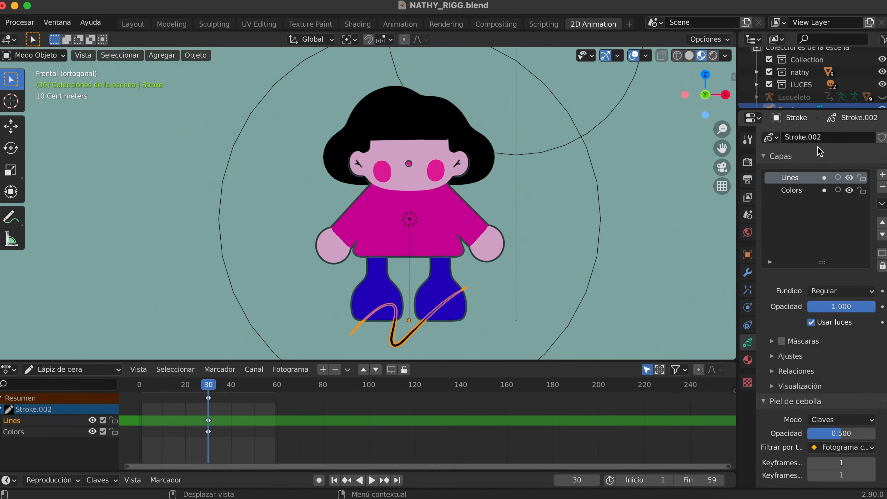
Step: Toggle the Lines layer's visibility off and on repeatedly and try its lock
click(850, 178)
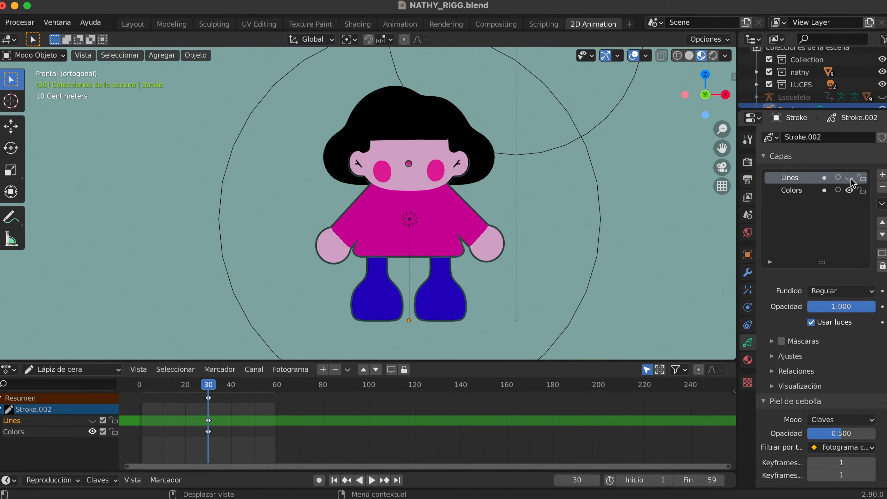
click(850, 178)
click(850, 178)
click(850, 178)
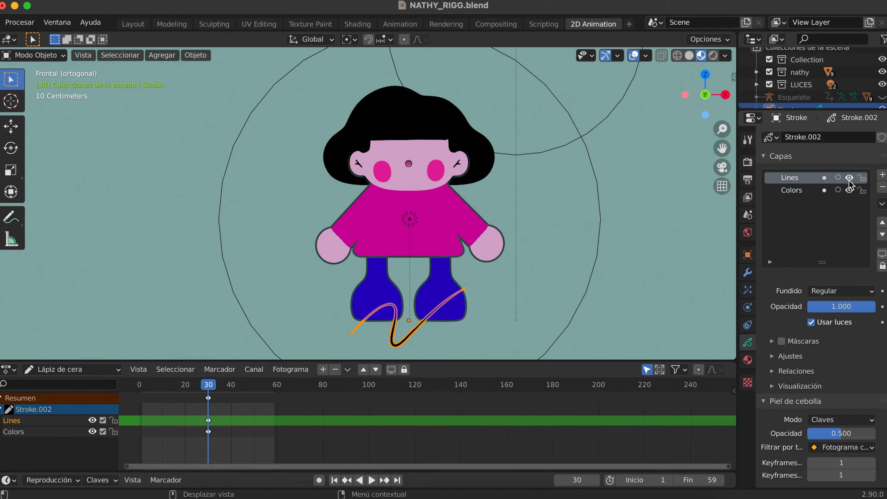
click(863, 179)
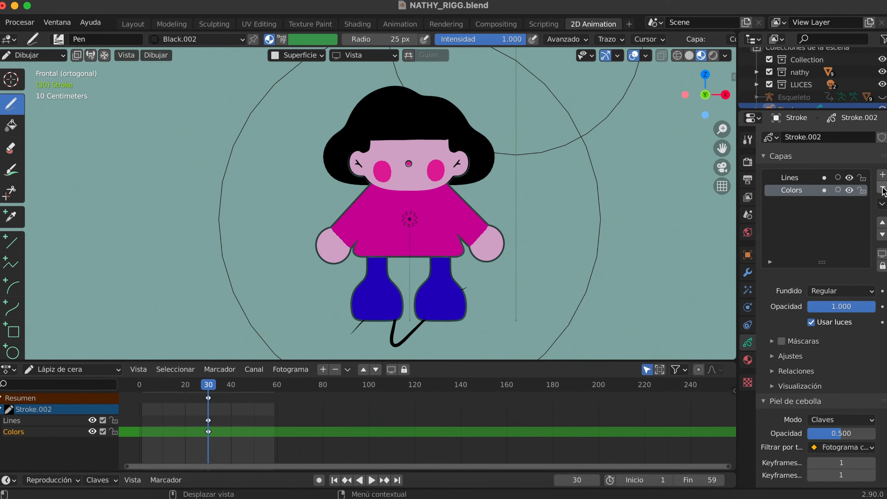
Step: Delete the Colors layer, and scrub to frame 4 and back to the stroke's keyframe at frame 30
click(882, 188)
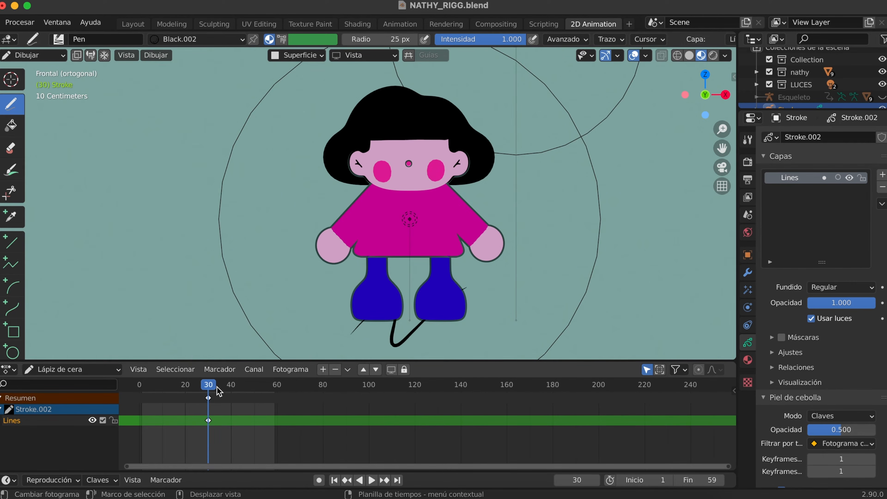
drag(211, 389, 148, 394)
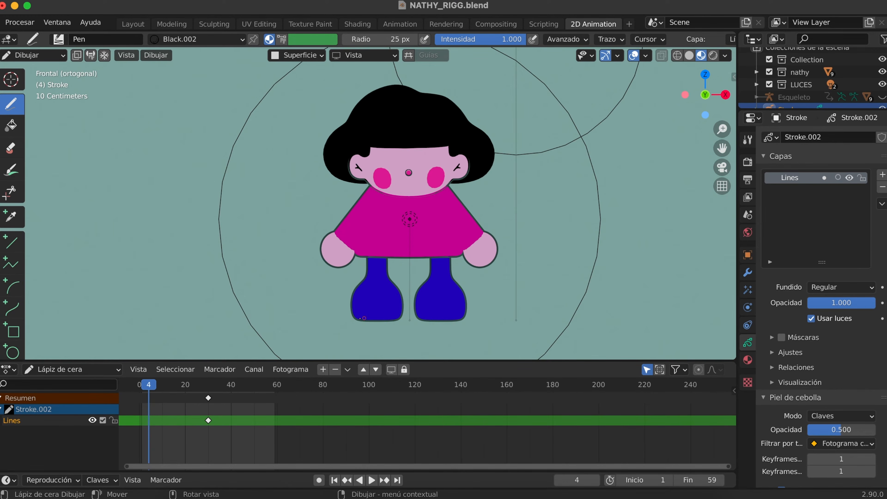
key(Up)
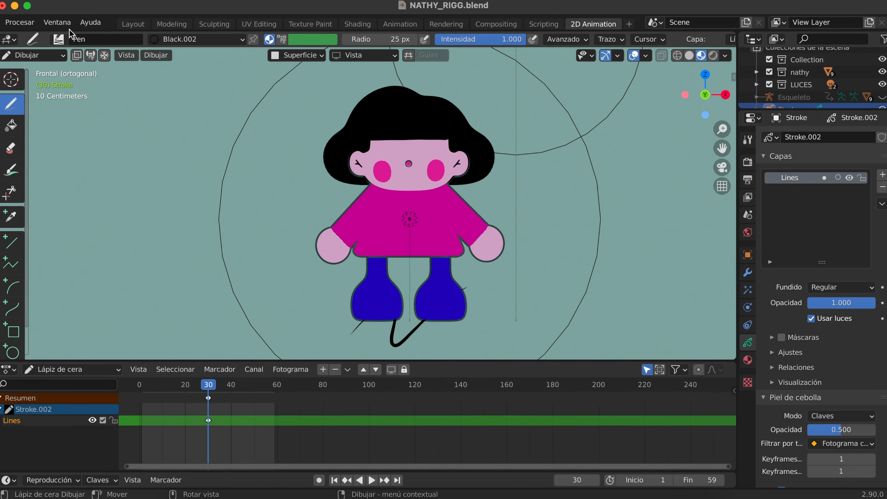
Step: Choose the Pen brush for drawing and set its radius to 33 px
click(59, 40)
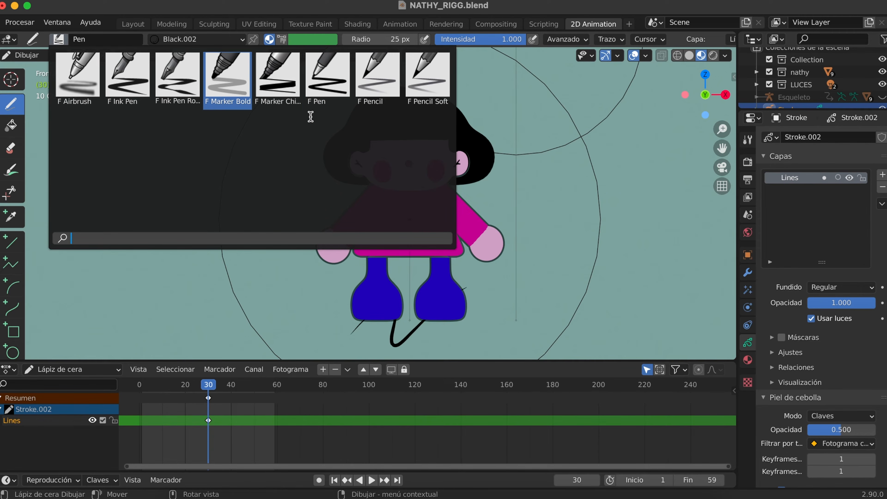
click(342, 81)
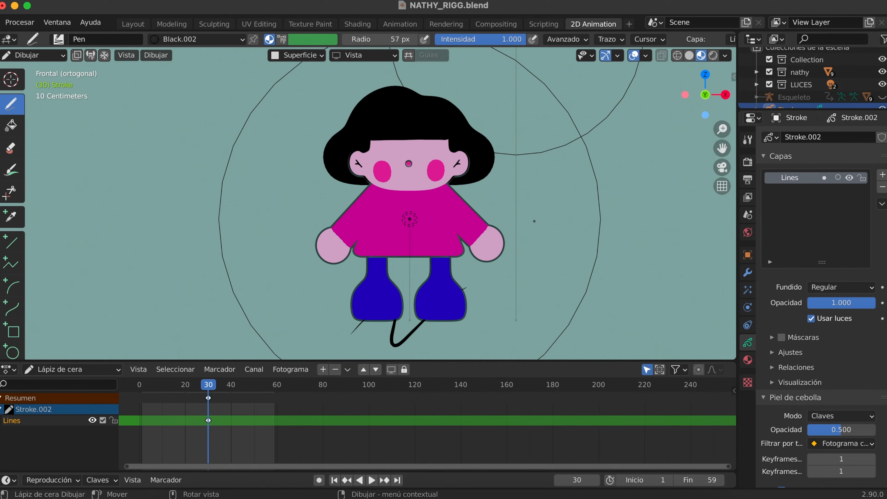
key(f)
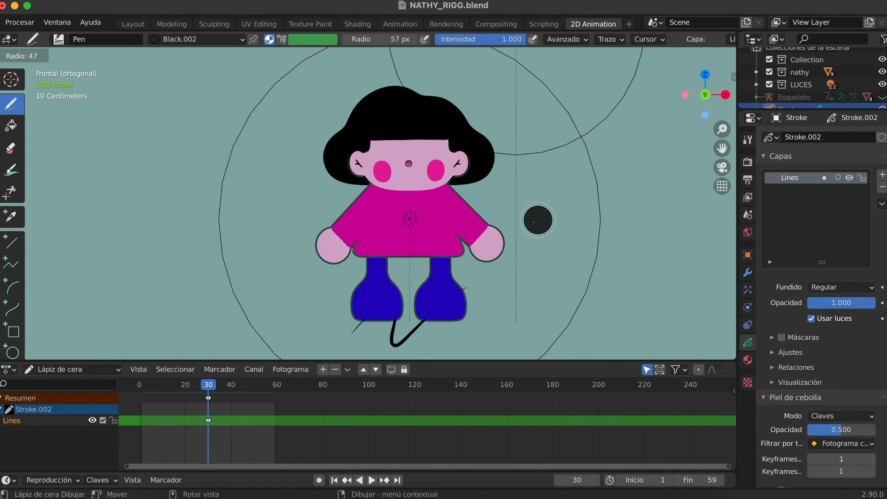
click(532, 208)
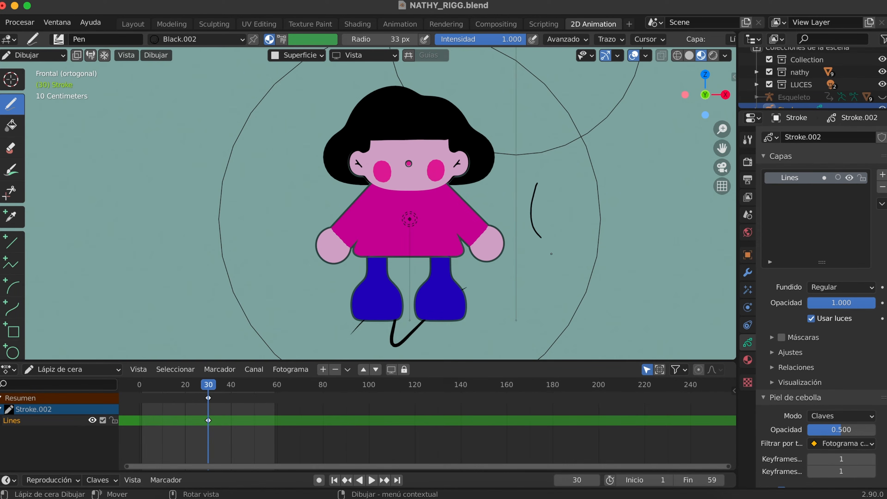
Step: Increase the Pen brush radius to 111 px and draw a thick wavy stroke beside the character
key(f)
click(567, 208)
mouse_move(570, 182)
mouse_down()
mouse_move(587, 256)
mouse_move(567, 279)
mouse_up()
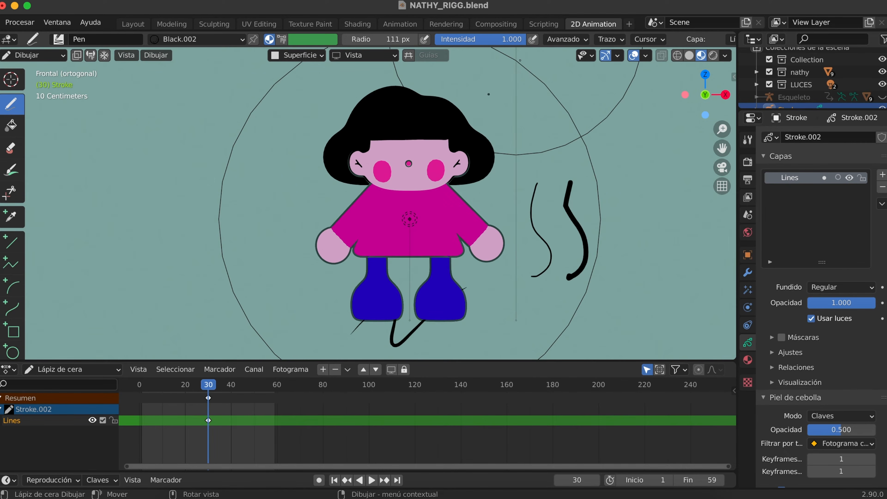
Step: Lower the brush intensity to 0.426 and draw a translucent wavy stroke next to the character's hand
drag(521, 41, 496, 40)
drag(474, 43, 459, 45)
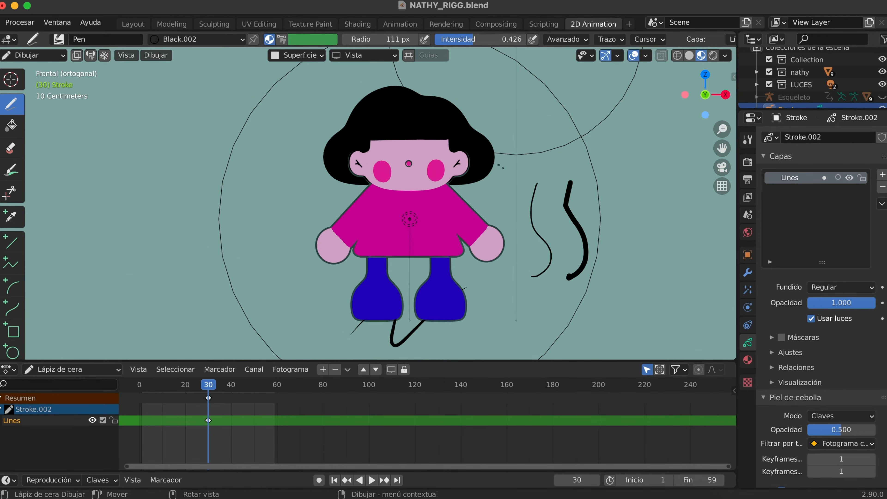
mouse_move(524, 161)
mouse_down()
mouse_move(524, 204)
mouse_move(511, 237)
mouse_move(520, 271)
mouse_up()
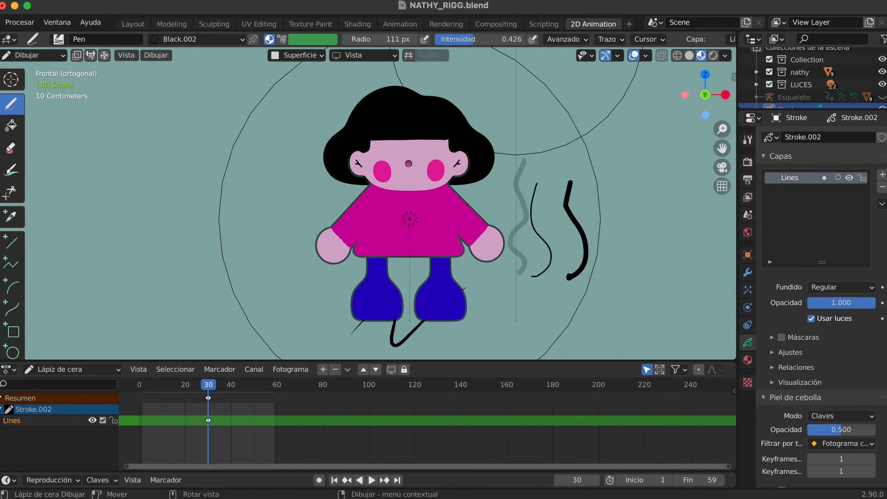
Step: Draw another test stroke beside the character with an adjusted intensity, and set the brush intensity back to 1
drag(493, 41, 510, 41)
drag(549, 151, 560, 241)
click(501, 41)
text(1)
key(Return)
Step: Enable Estabilizar trazo for the Pen brush
click(617, 40)
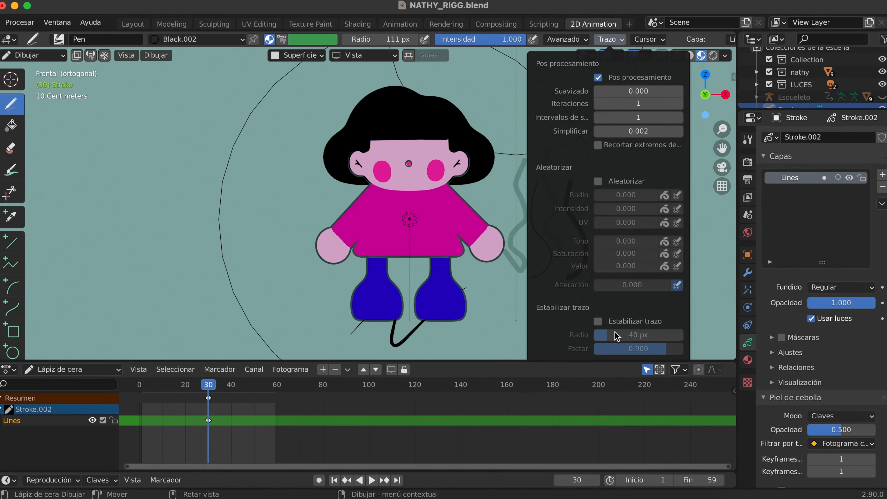
click(598, 321)
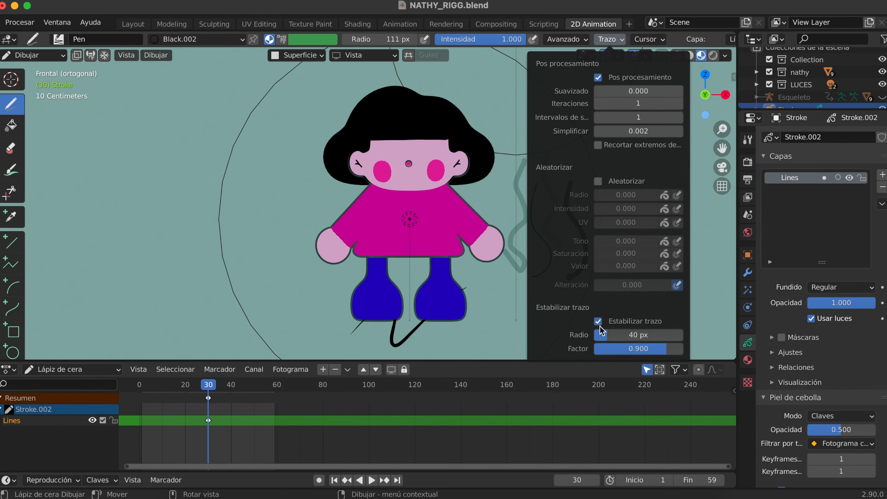
Step: Draw a large looping curve beside the character with the stabilized Pen brush
mouse_move(605, 144)
mouse_down()
mouse_move(620, 206)
mouse_move(608, 294)
mouse_move(524, 318)
mouse_move(406, 291)
mouse_move(433, 227)
mouse_move(538, 196)
mouse_move(590, 199)
mouse_move(579, 205)
mouse_up()
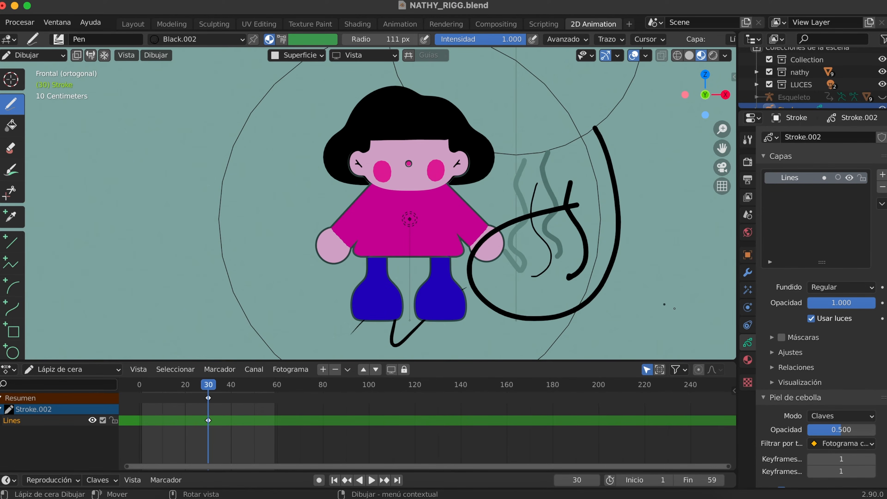
Step: Add a new material slot to the Stroke object with a new material whose stroke base color is blue (HSV 0.664, 0.763, 0.797)
click(748, 360)
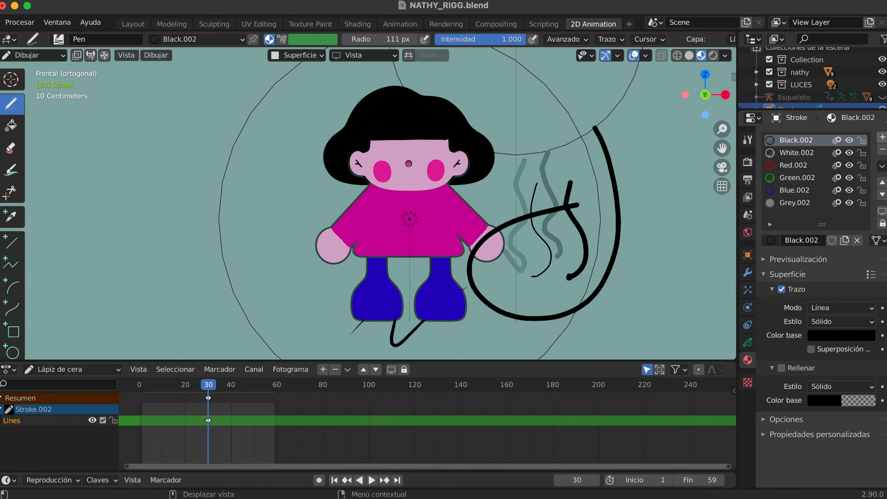
click(883, 139)
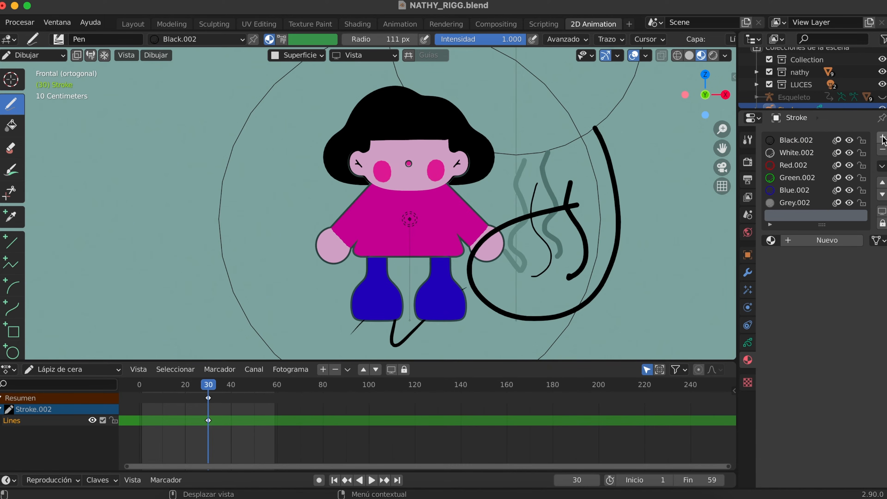
click(820, 242)
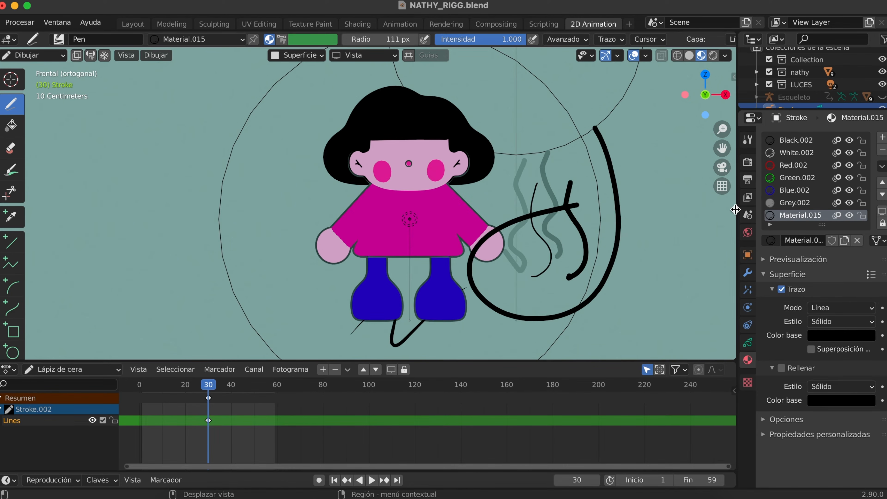
click(837, 338)
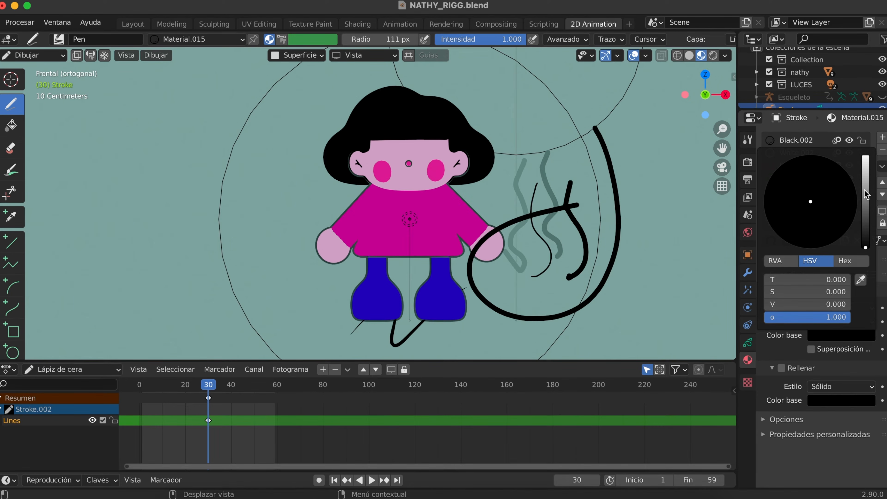
click(866, 173)
click(841, 184)
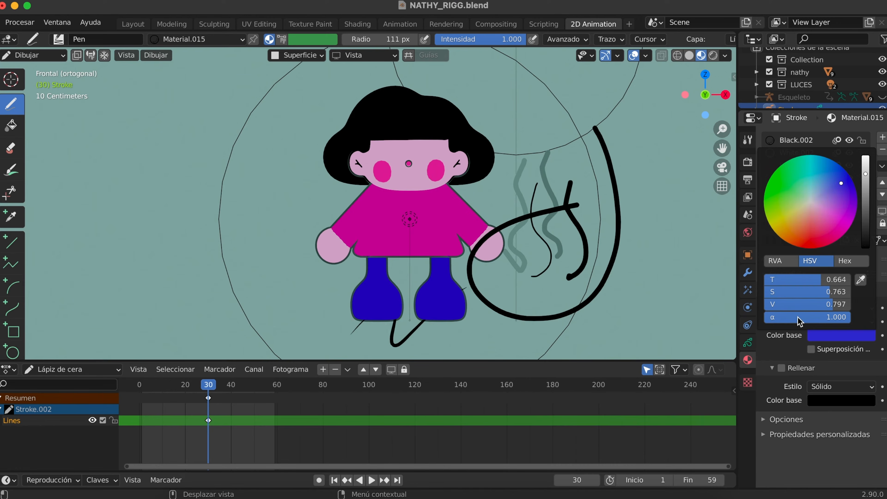
Step: Draw two wavy blue strokes beside the character and enable Rellenar on their material with an olive-green base color
mouse_move(662, 181)
mouse_down()
mouse_move(646, 335)
mouse_move(651, 310)
mouse_up()
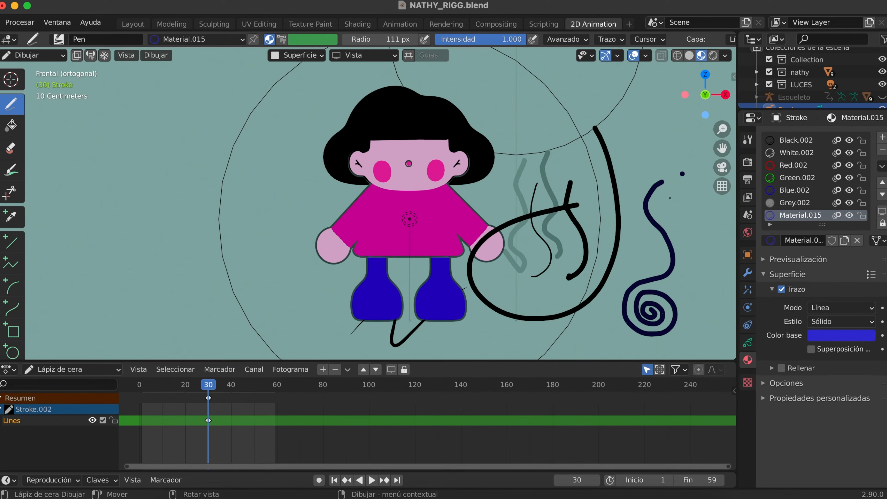
drag(670, 197, 688, 337)
click(781, 368)
click(835, 401)
click(865, 251)
click(781, 272)
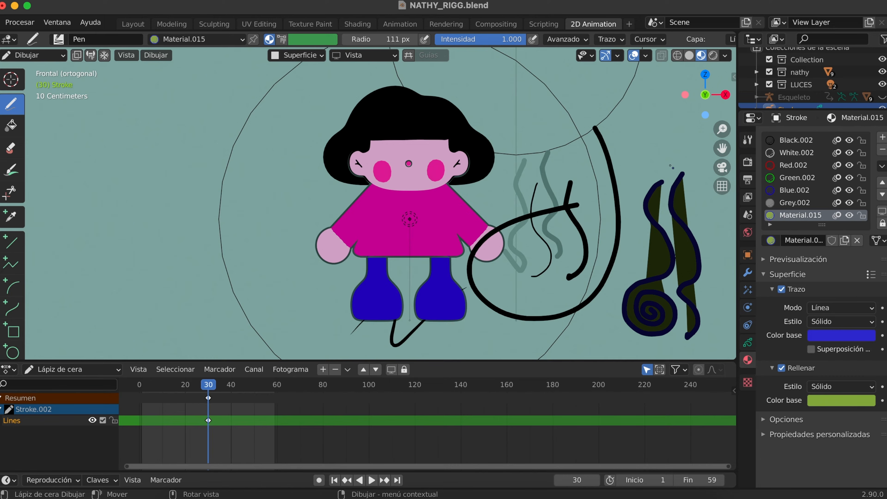
Step: Turn off Usar luces for the Lines layer and handwrite "NO" above the blue wavy strokes
click(748, 343)
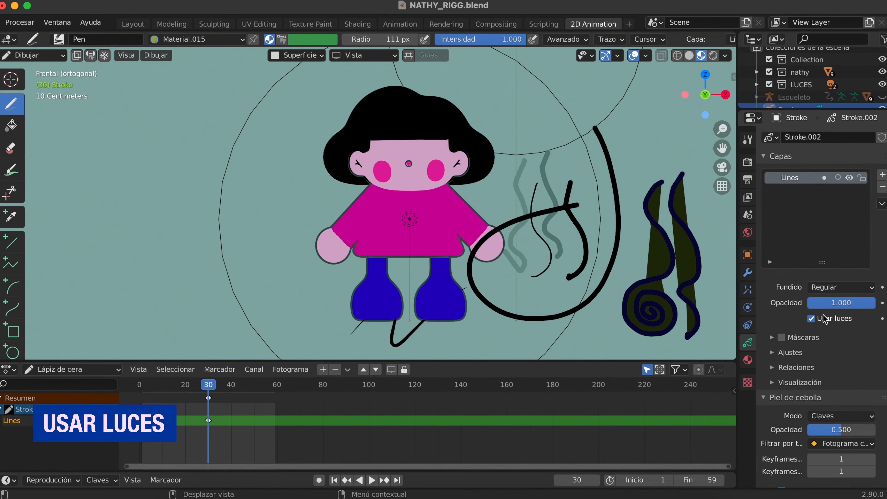
click(812, 321)
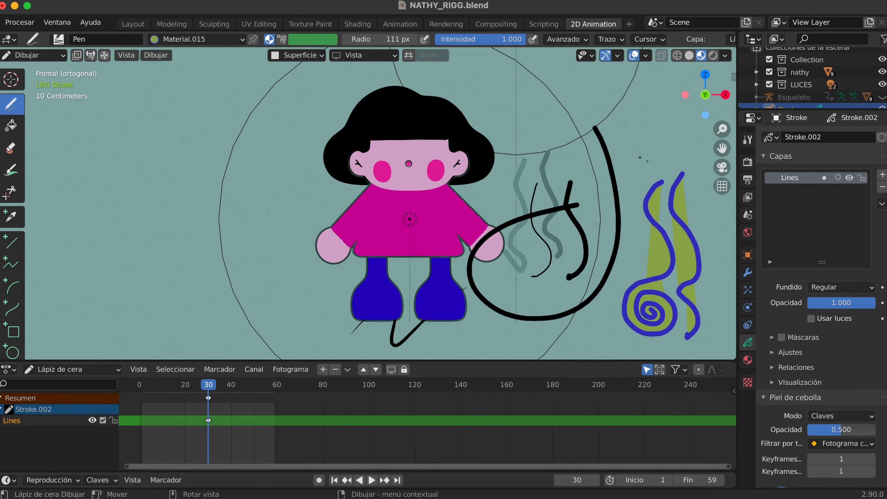
mouse_move(667, 129)
mouse_down()
mouse_move(669, 165)
mouse_move(688, 125)
mouse_up()
drag(694, 129, 698, 154)
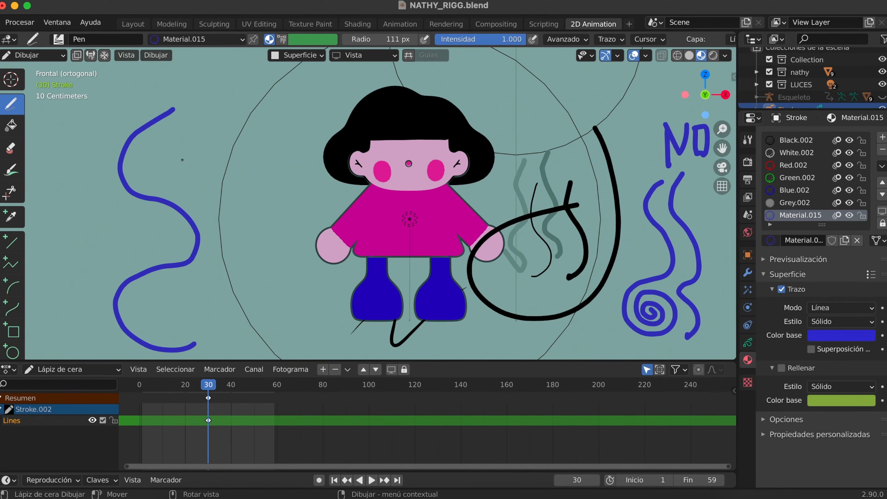
Step: Switch to Modo Edición and select all points of the large S-shaped blue stroke
key(ctrl+Tab)
click(259, 165)
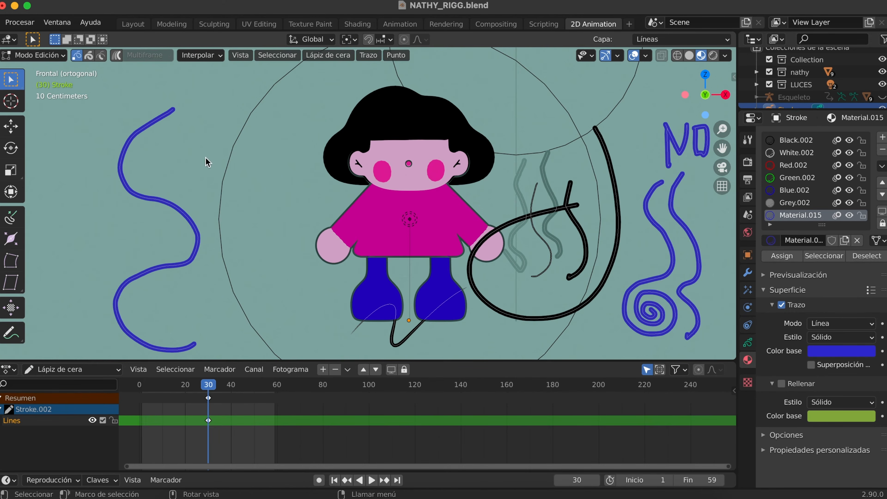
drag(52, 87, 262, 357)
Step: Switch to Modo Escultura and push a dent into the upper bend of the S-shaped stroke with the Push brush
key(ctrl+Tab)
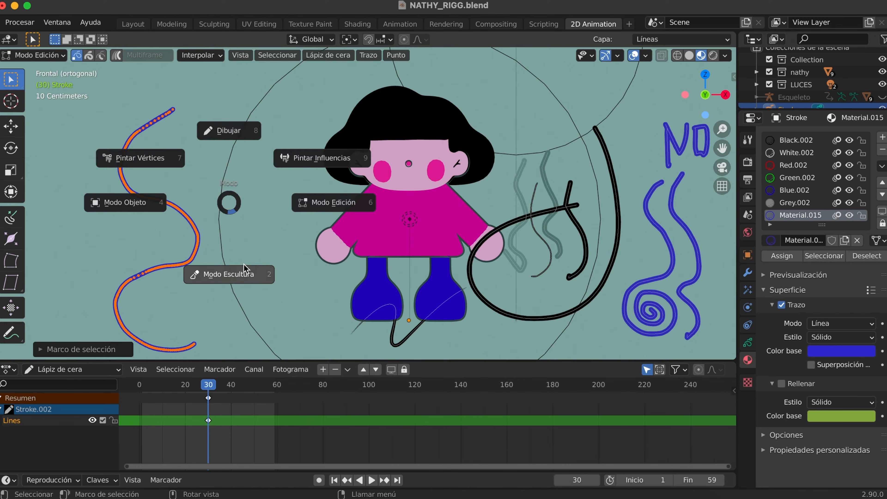
click(247, 274)
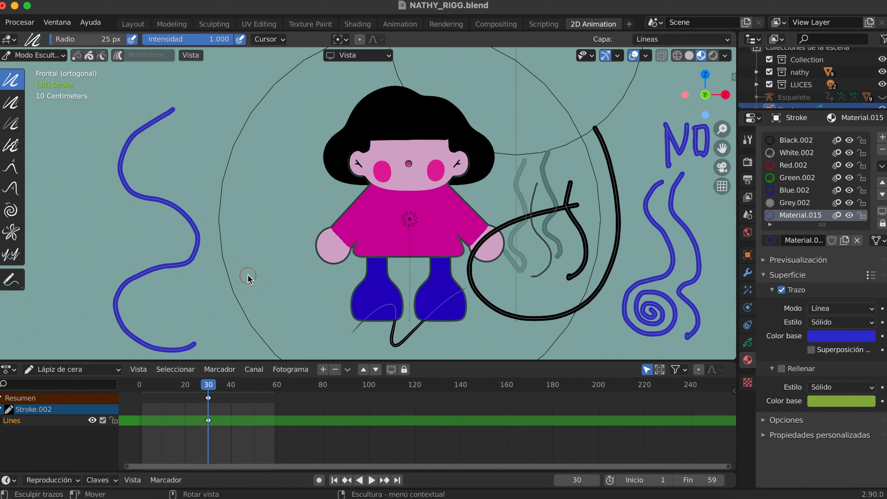
click(12, 188)
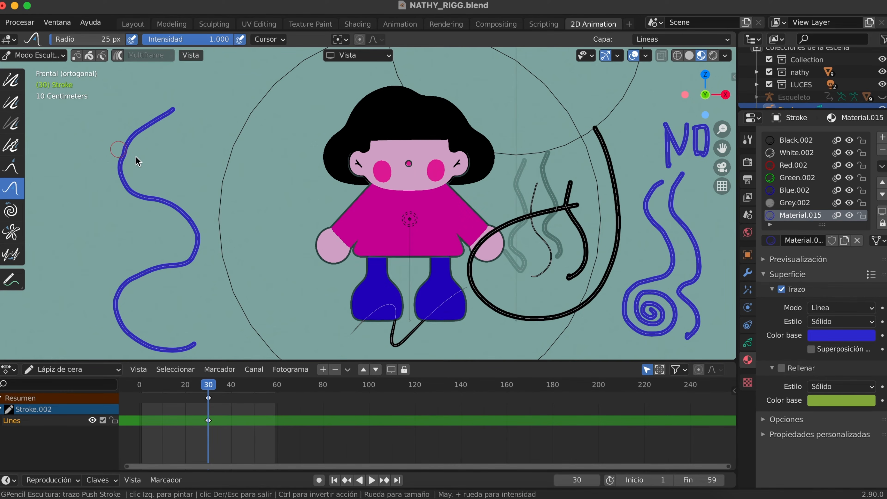
drag(128, 162, 142, 165)
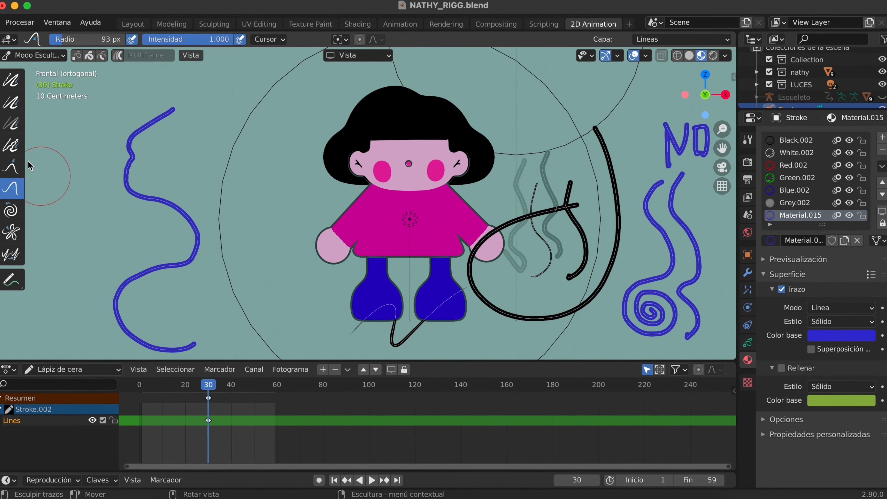
Step: Roughen the upper half of the S-shaped stroke with the Randomize brush and fade its middle with the Strength brush
click(12, 145)
mouse_move(172, 113)
mouse_down()
mouse_move(140, 129)
mouse_move(128, 167)
mouse_move(149, 200)
mouse_move(199, 227)
mouse_move(177, 210)
mouse_move(201, 258)
mouse_up()
click(12, 123)
key(ctrl+z)
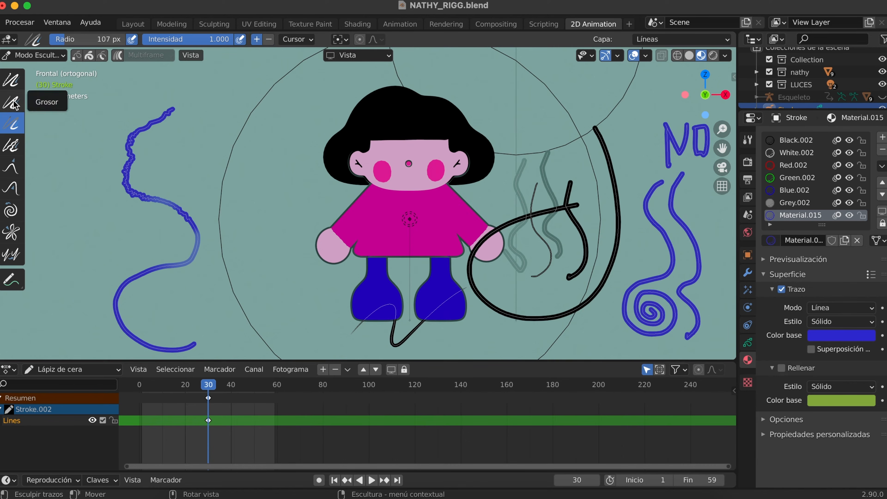
Step: Sculpt the lower curve of the S-shaped stroke with the 25 px Grosor brush and smooth the jagged upper part
click(12, 102)
ctrl+drag(117, 296, 130, 281)
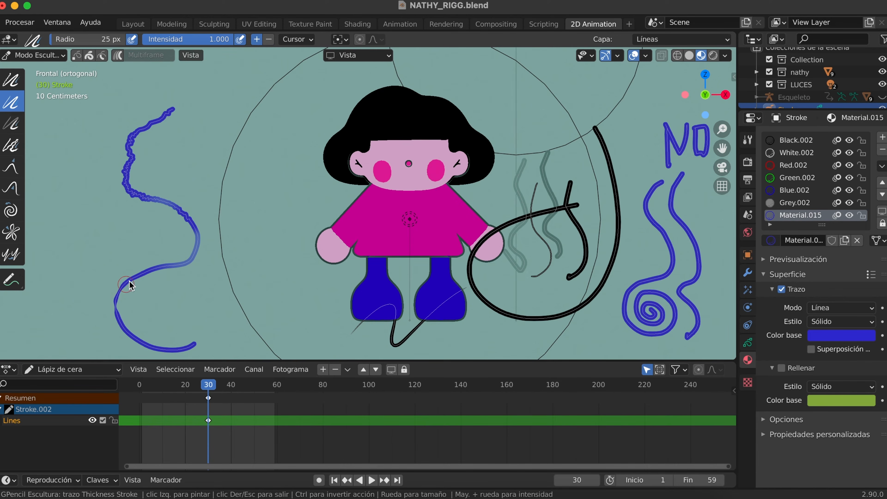
click(11, 80)
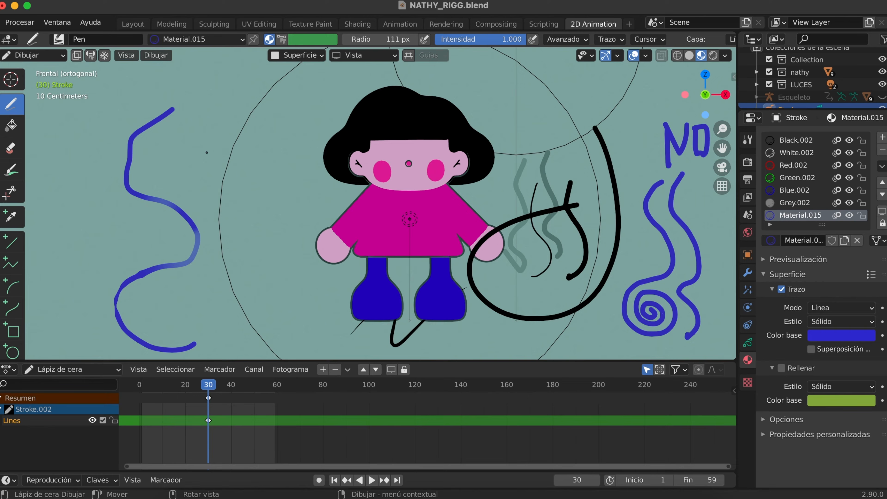
Step: Return to Dibujar mode and erase the upper half of the S-shaped stroke with the Eraser Point brush at 30 px
key(ctrl+Tab)
click(225, 123)
click(12, 152)
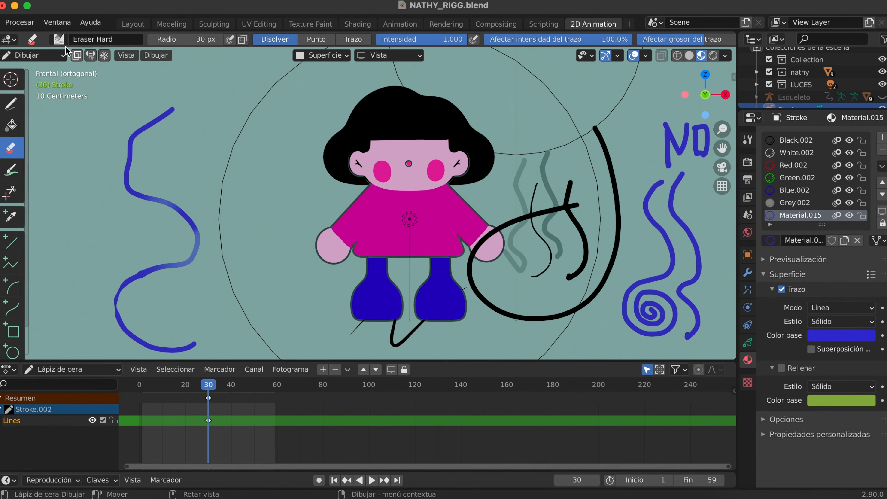
click(59, 39)
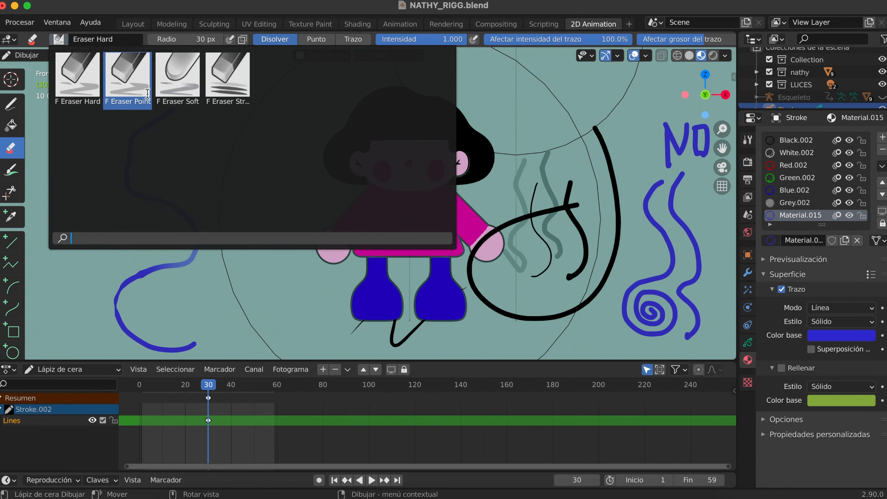
click(230, 85)
click(58, 38)
click(180, 81)
click(84, 43)
click(58, 39)
click(128, 81)
mouse_move(173, 109)
mouse_down()
mouse_move(131, 146)
mouse_move(204, 237)
mouse_up()
Step: Switch to Modo Edición and delete the test strokes around the character with the Trazos option
key(ctrl+Tab)
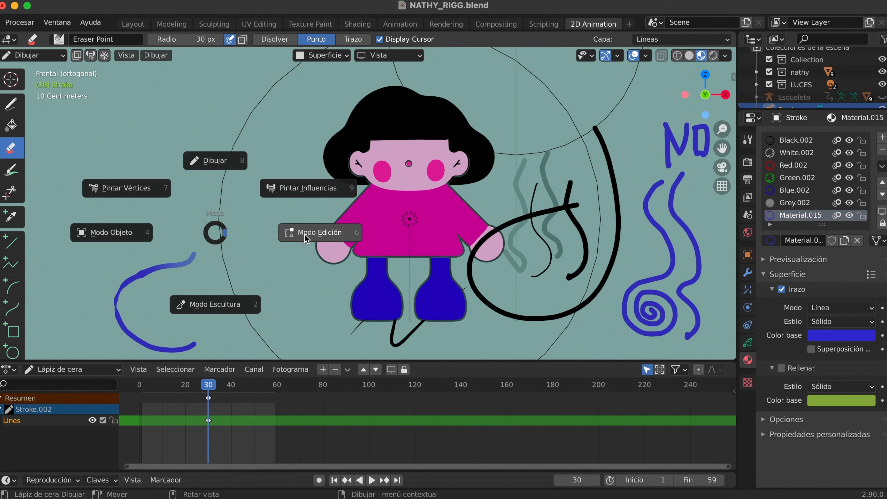
click(312, 235)
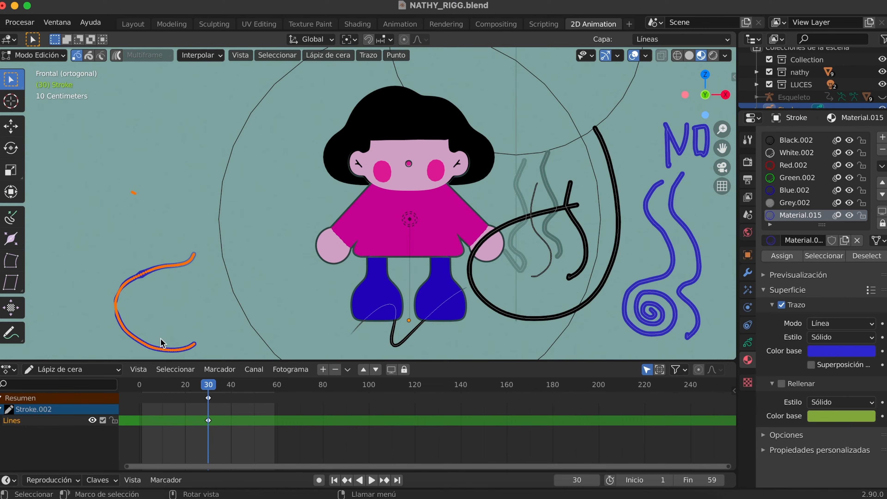
key(x)
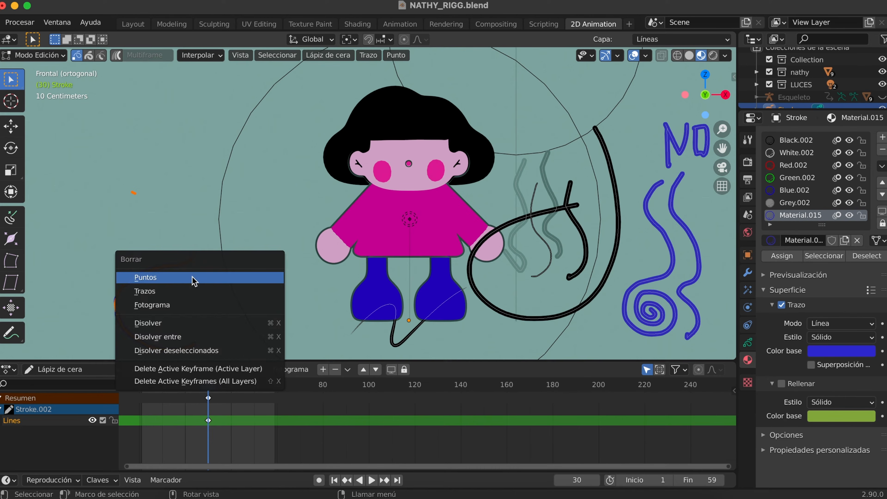
click(159, 293)
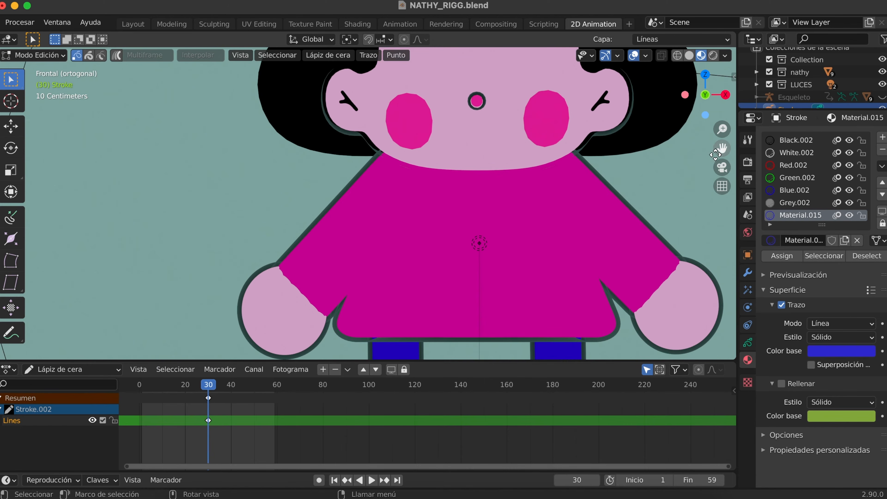
Step: In Dibujar mode, draw a short vertical eye stroke on the face using the Pen brush and the Black.002 material
mouse_move(715, 156)
mouse_down()
mouse_move(649, 223)
mouse_move(630, 266)
mouse_up()
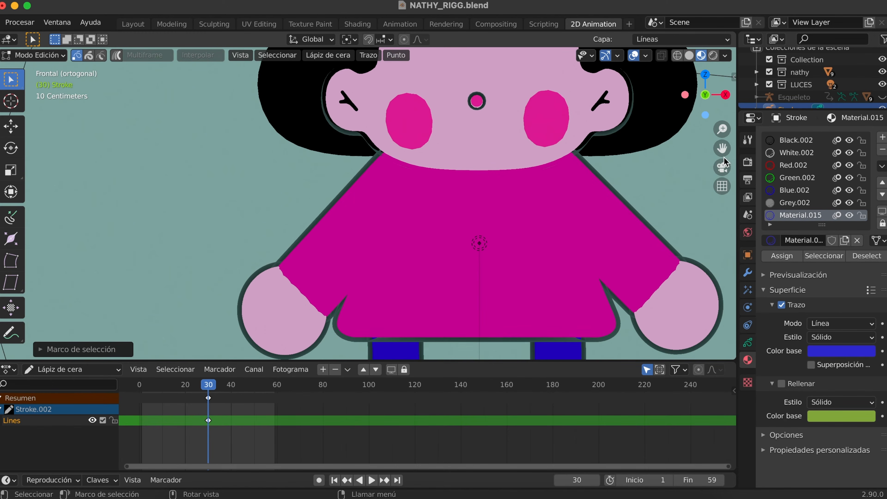
drag(722, 148, 641, 282)
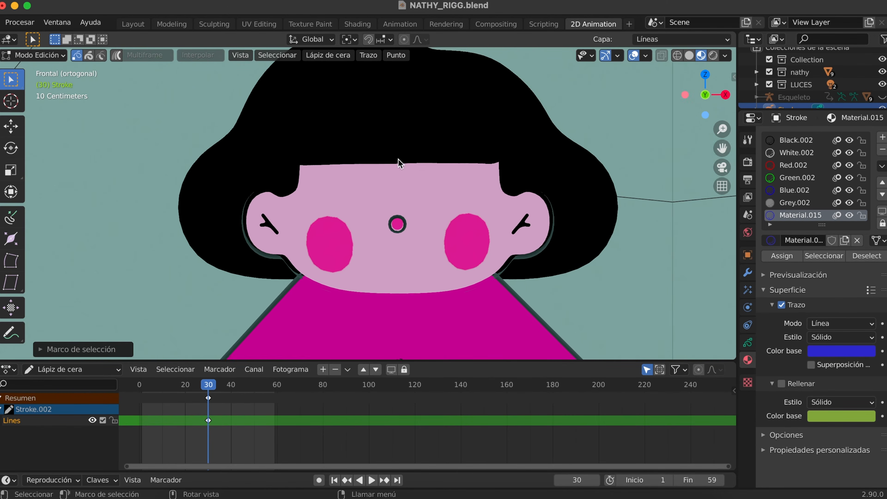
key(ctrl+Tab)
click(369, 111)
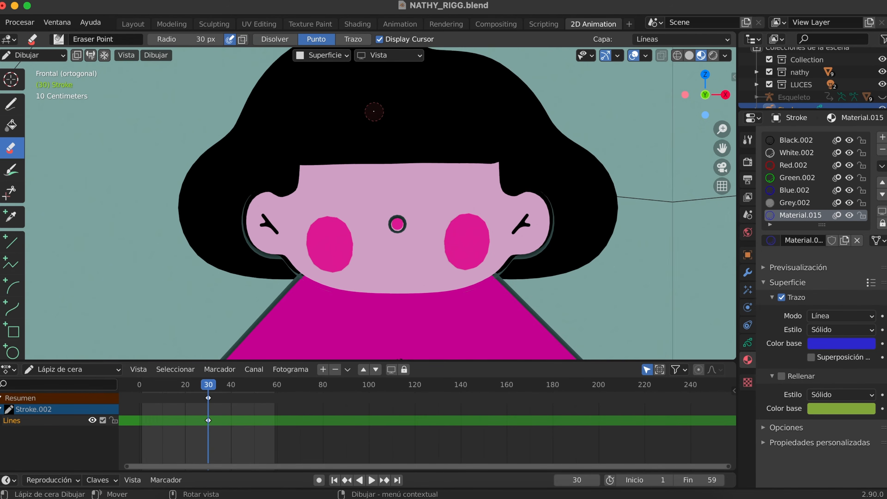
click(345, 56)
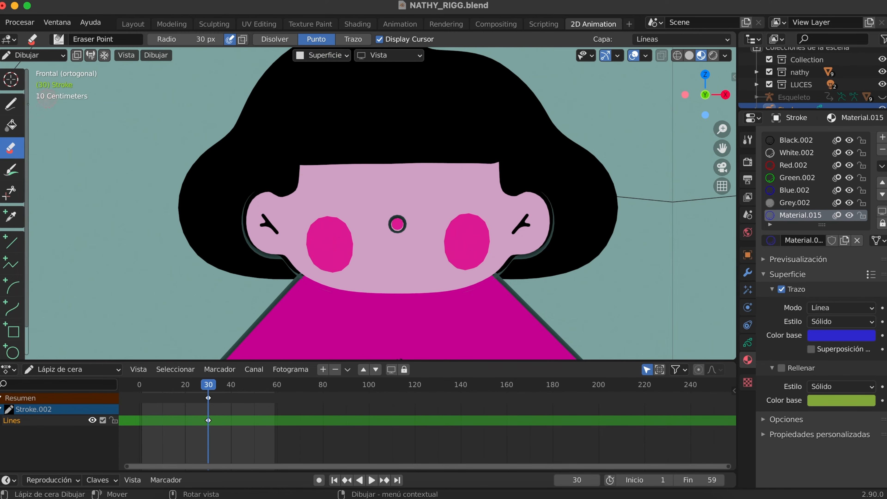
click(13, 108)
click(797, 140)
drag(446, 179, 448, 218)
Step: Check from the side how the eye stroke sits against the face, and examine the Superficie placement and its Desplazamiento setting
mouse_move(449, 217)
middle_down()
mouse_move(536, 222)
mouse_move(476, 198)
middle_up()
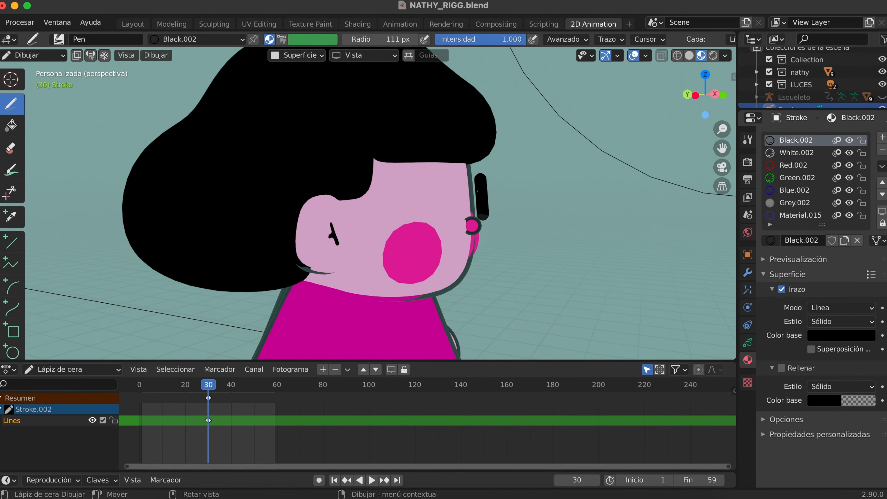
key(KP_1)
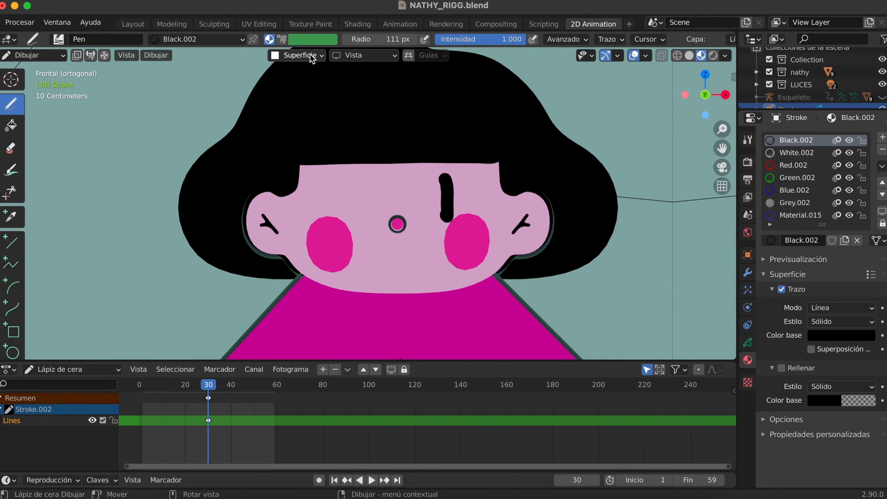
click(304, 56)
drag(306, 165, 238, 161)
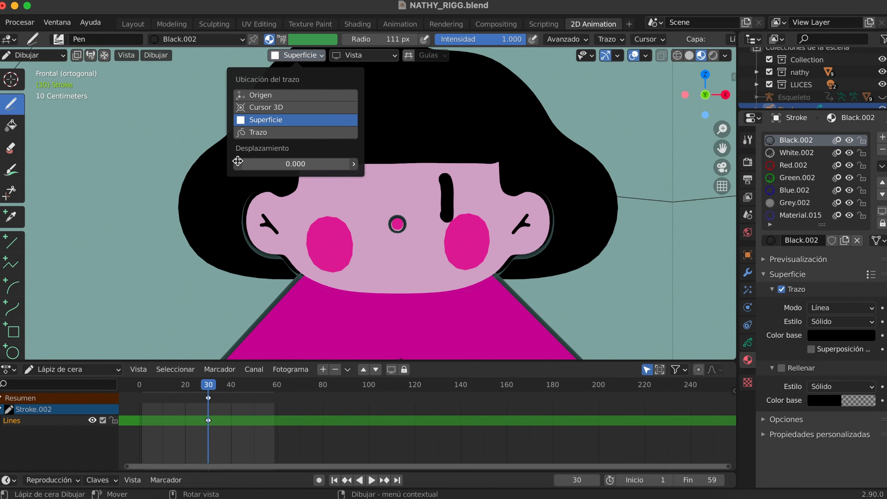
Step: Delete both black eye strokes from the face in Modo Edición
mouse_move(351, 182)
middle_down()
mouse_move(493, 206)
mouse_move(443, 175)
middle_up()
key(ctrl+Tab)
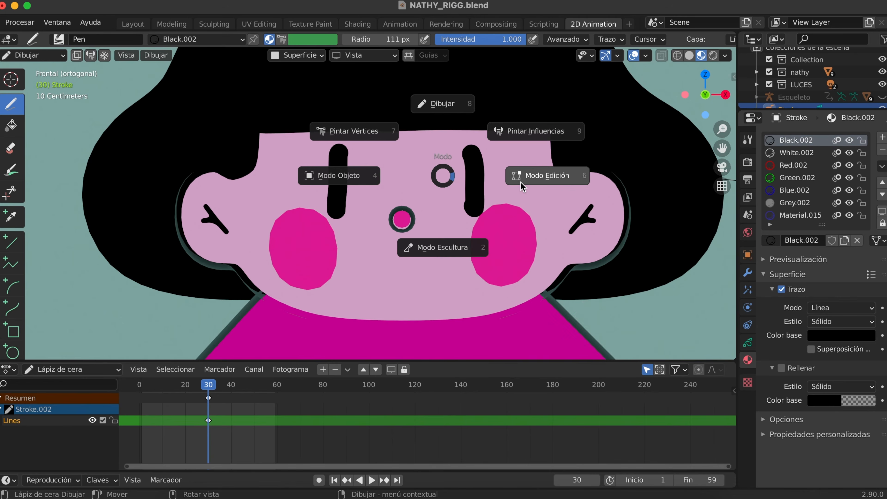
click(521, 179)
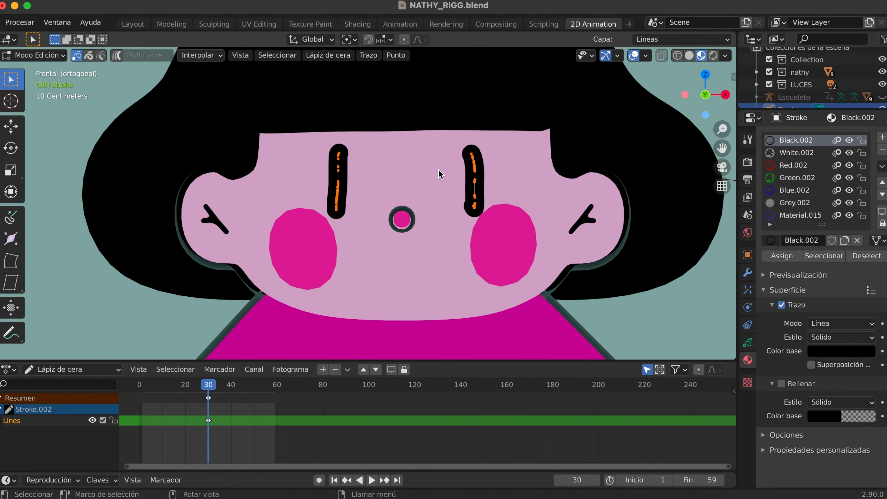
key(x)
click(483, 179)
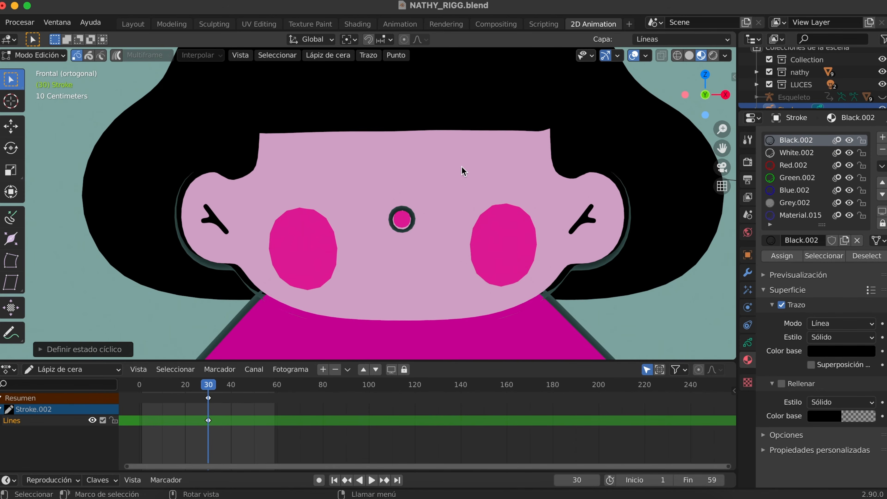
Step: In Dibujar mode, set the Pen brush radius to 35 px and draw two short vertical eye strokes above the cheeks
key(Tab)
key(f)
click(469, 183)
mouse_move(471, 162)
mouse_down()
mouse_move(471, 193)
mouse_move(483, 196)
mouse_up()
key(ctrl+z)
key(f)
click(481, 177)
drag(331, 169, 331, 187)
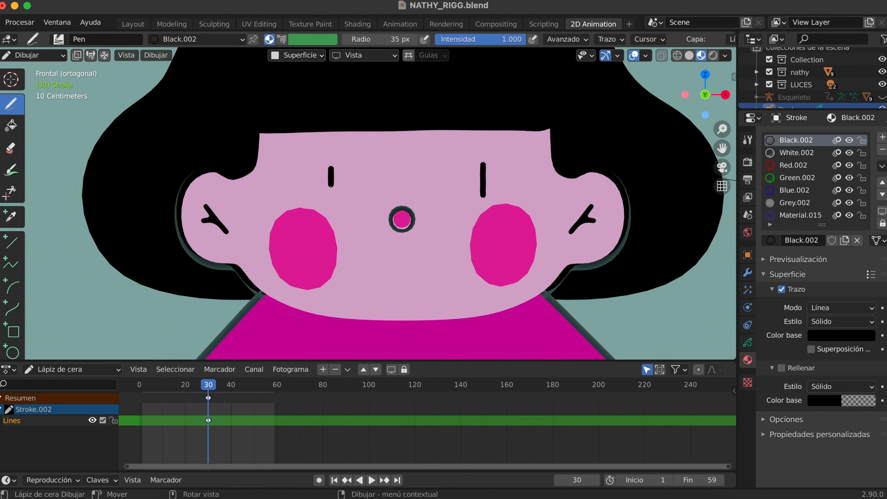
Step: Draw a small curved smile below the nose, center it on the face in Modo Edición and return to Modo Objeto
mouse_move(387, 255)
mouse_down()
mouse_move(415, 250)
mouse_move(429, 276)
mouse_up()
key(ctrl+Tab)
click(460, 253)
key(g)
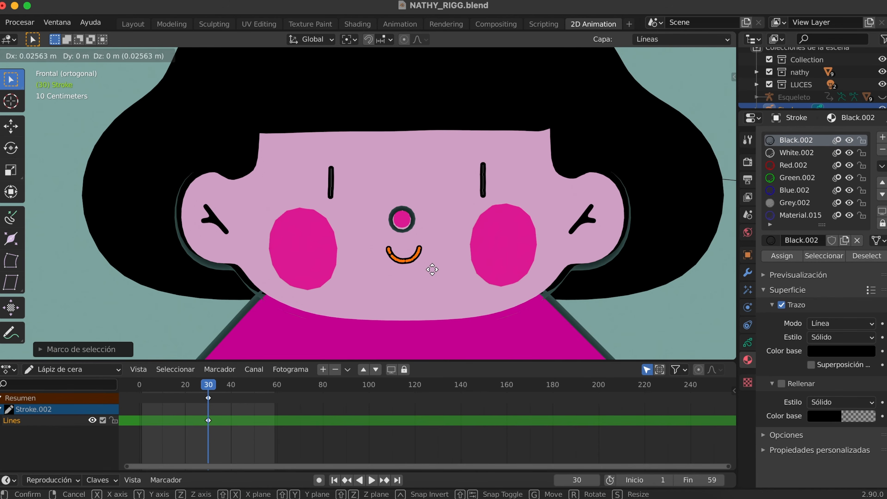
click(433, 268)
key(Tab)
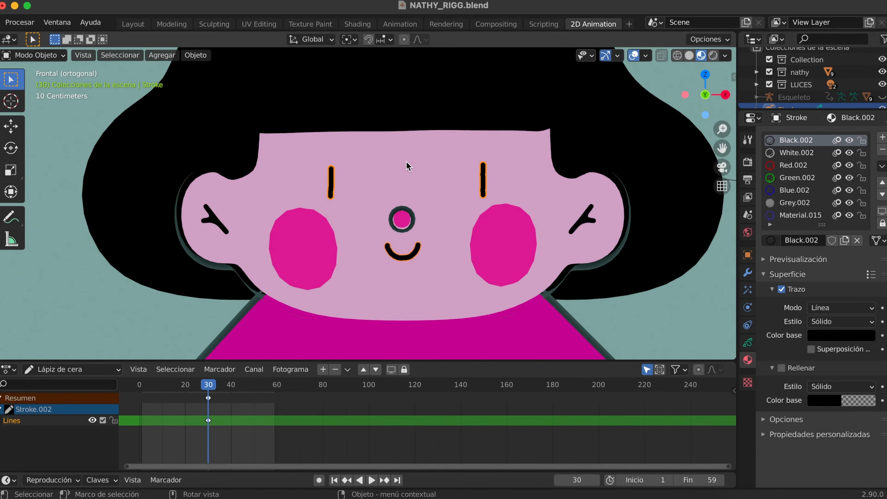
Step: Select the Stroke object and duplicate its Grease Pencil keyframe from frame 30 to frame 40
click(489, 177)
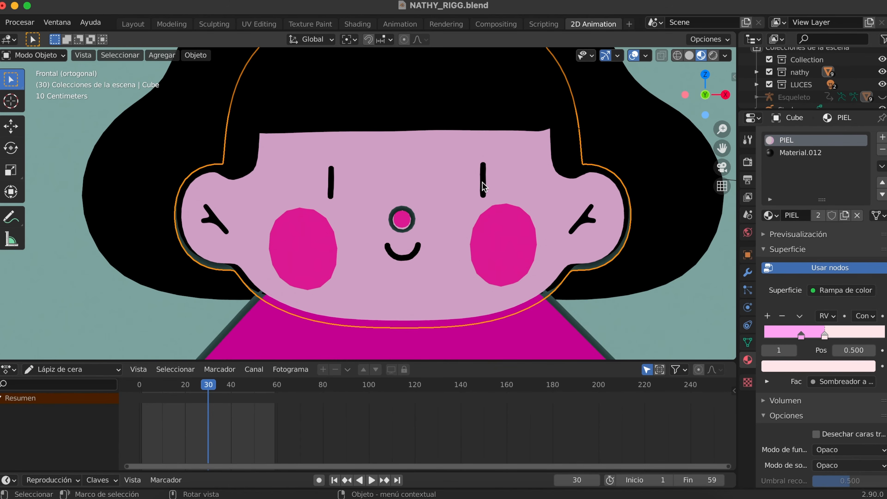
click(483, 181)
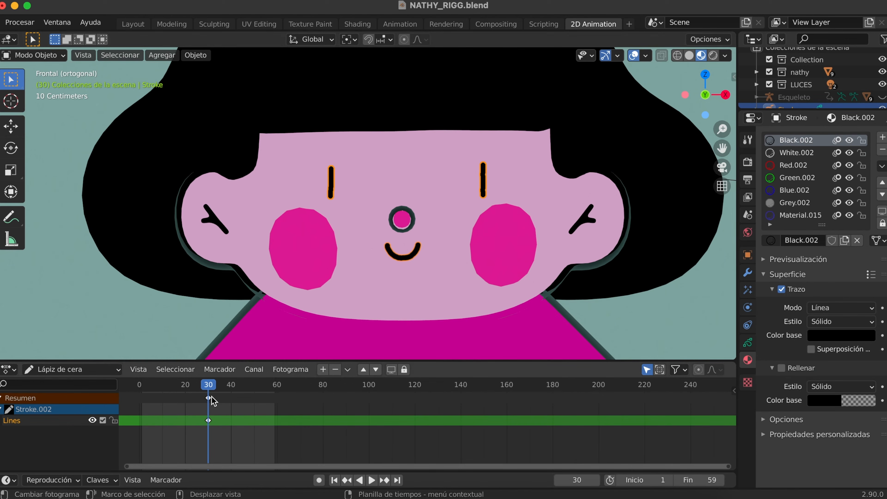
click(209, 404)
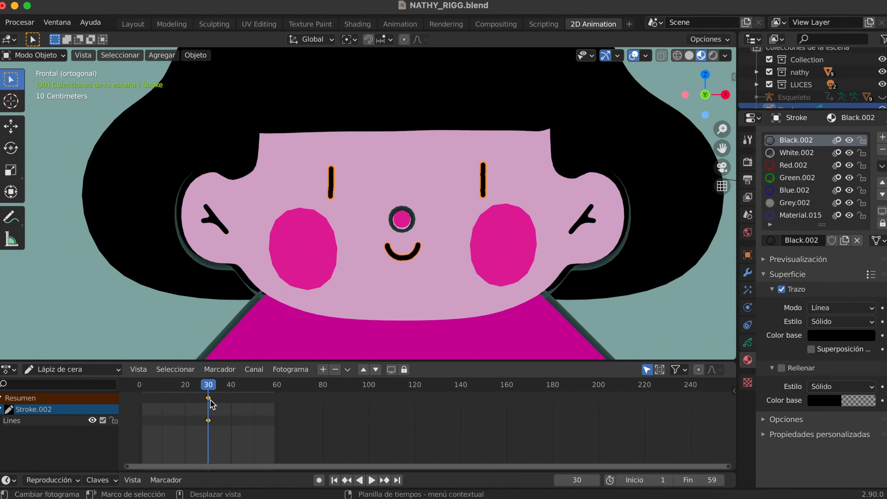
key(shift+d)
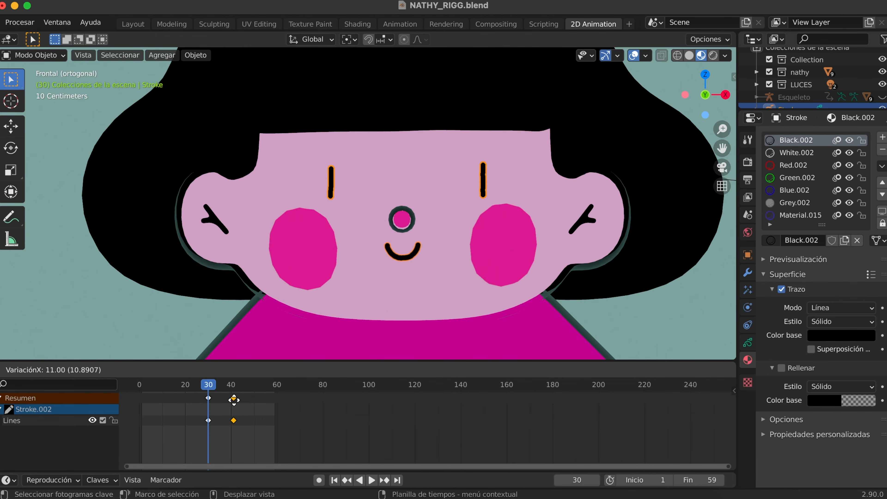
click(233, 401)
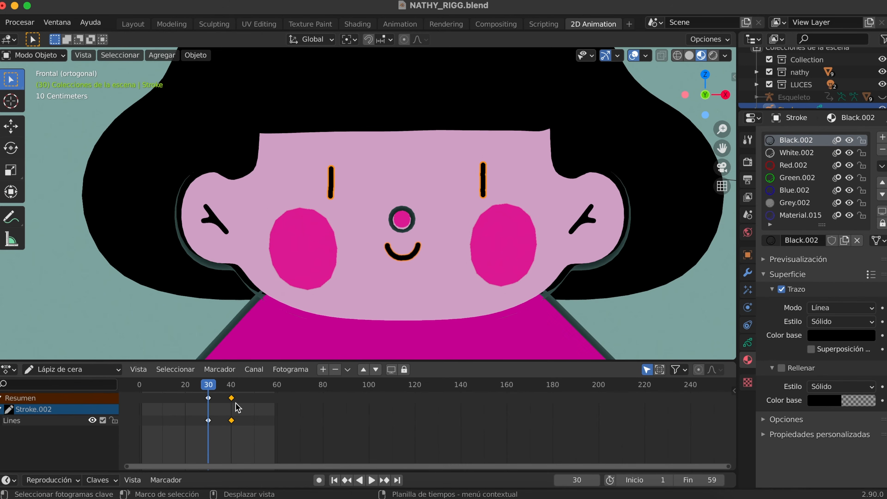
Step: At frame 40, delete the upper points of both eye strokes in Modo Edición to make a closed-eye drawing
key(space)
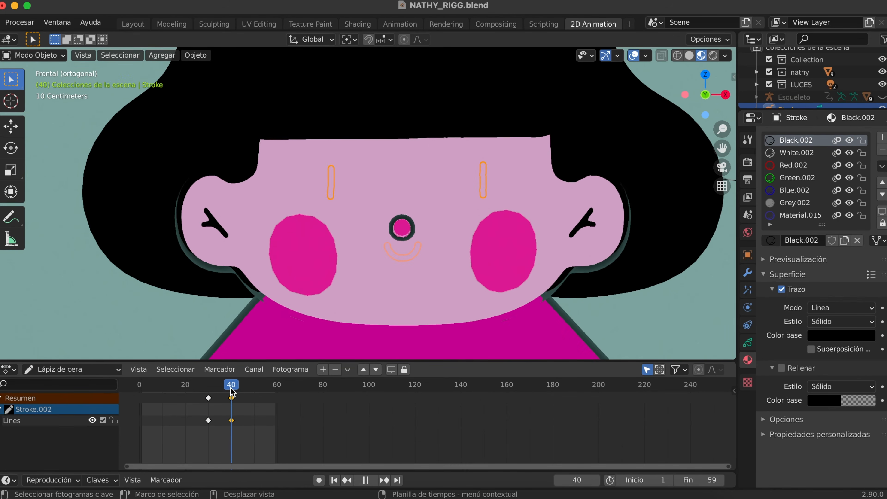
key(Escape)
key(ctrl+Tab)
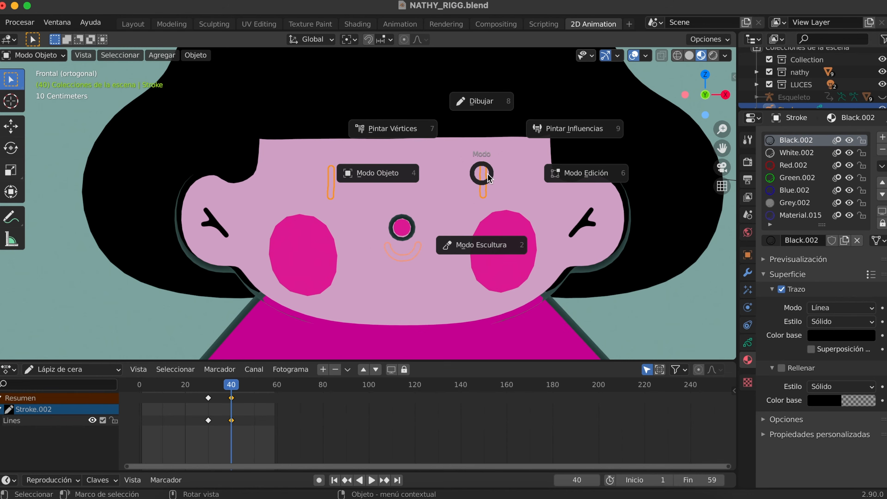
click(567, 176)
drag(457, 142, 493, 164)
drag(305, 149, 505, 186)
key(x)
click(484, 174)
Step: Move the closed-eye keyframe to frame 35 and play and scrub the timeline to check the blink
drag(230, 399, 217, 399)
drag(211, 386, 217, 383)
key(space)
click(211, 386)
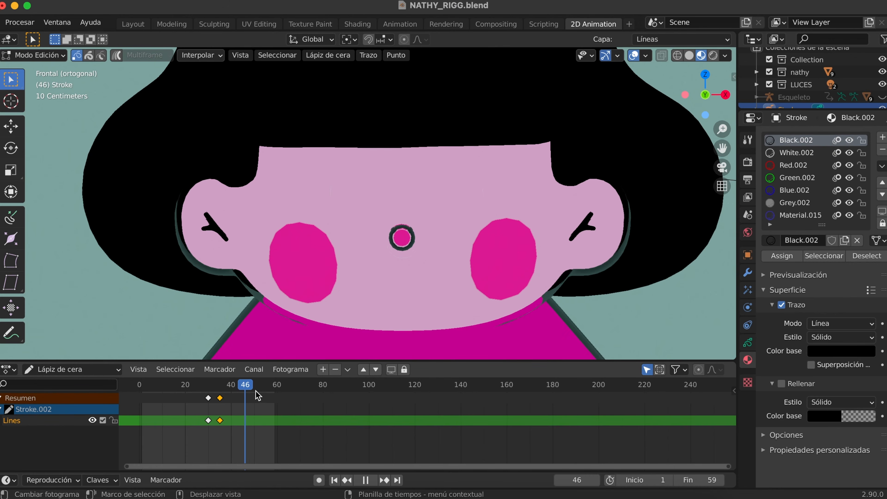
drag(219, 397, 179, 395)
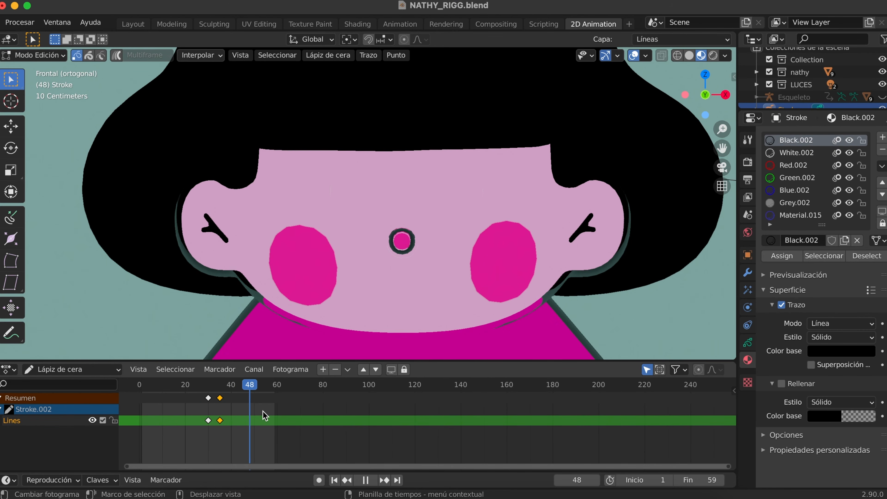
drag(241, 416, 209, 412)
key(space)
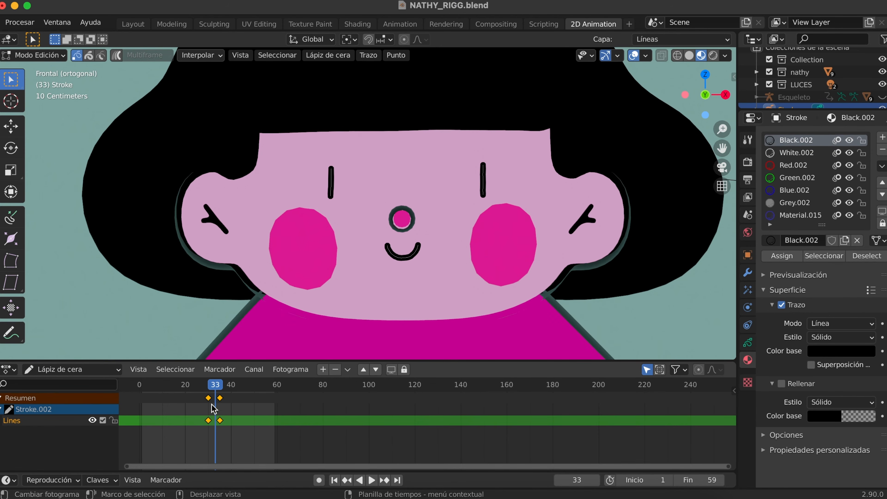
drag(211, 387, 210, 387)
drag(210, 390, 211, 390)
Step: Save the file, return to Modo Objeto and unhide the character's skeleton in the Layout workspace
key(super+s)
key(ctrl+Tab)
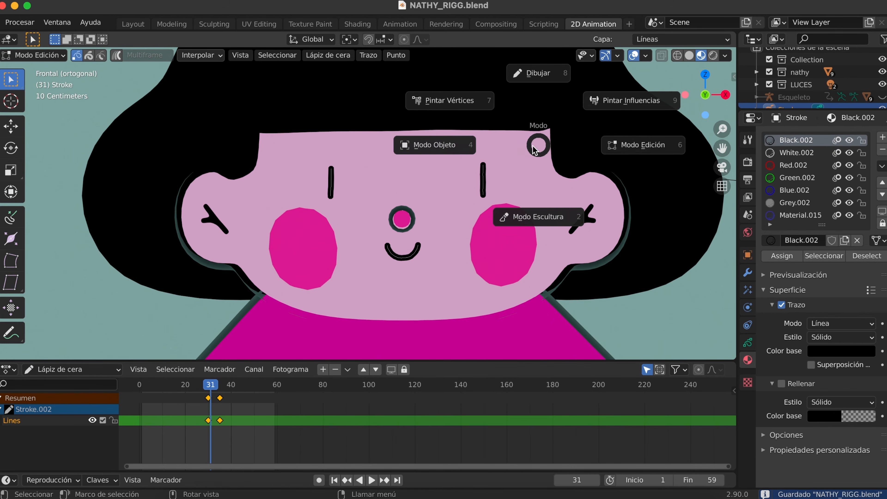
click(448, 146)
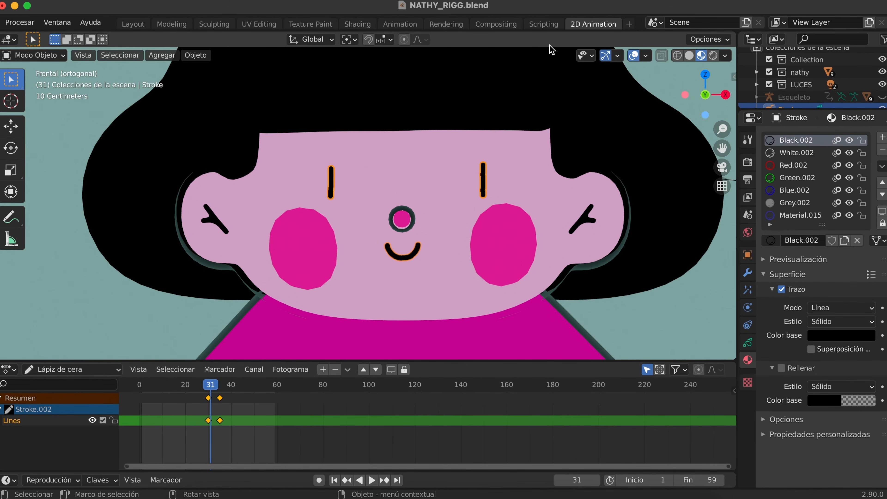
click(133, 24)
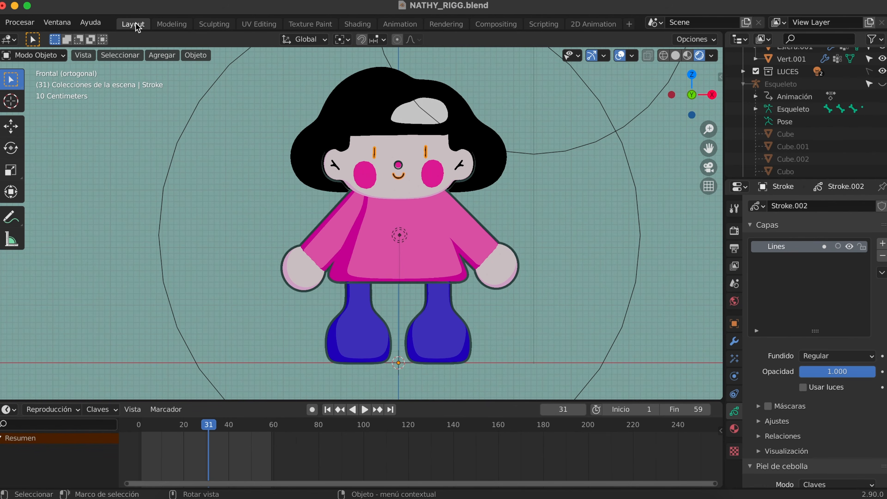
click(501, 164)
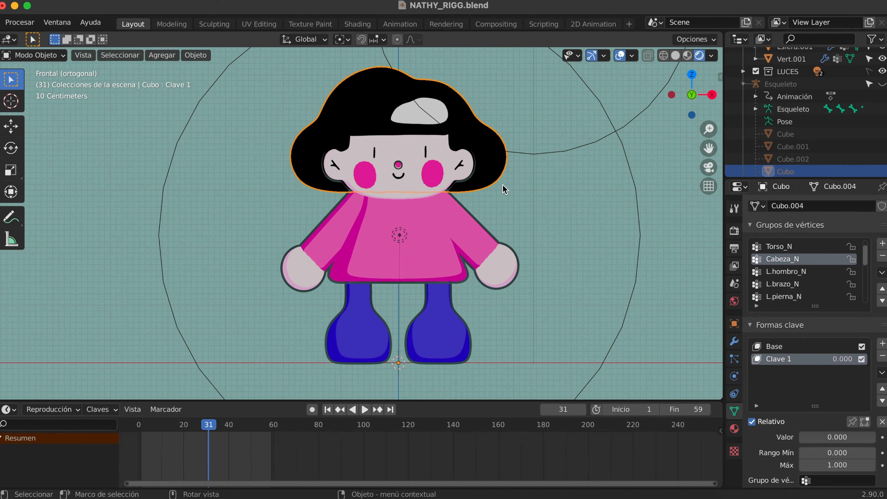
click(533, 213)
key(alt+h)
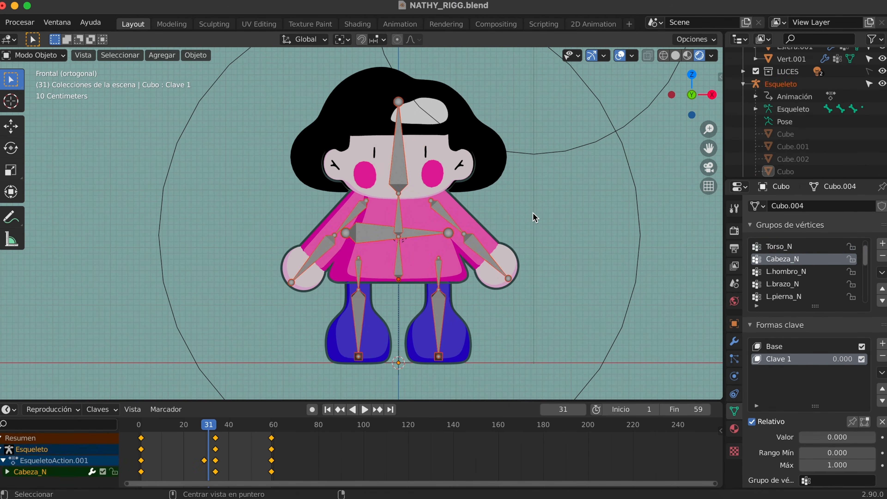
click(534, 213)
Step: Parent the Stroke object to the Cabeza_N bone of Esqueleto with the Relativo a huesos option, picking the bone in Modo Pose
click(427, 156)
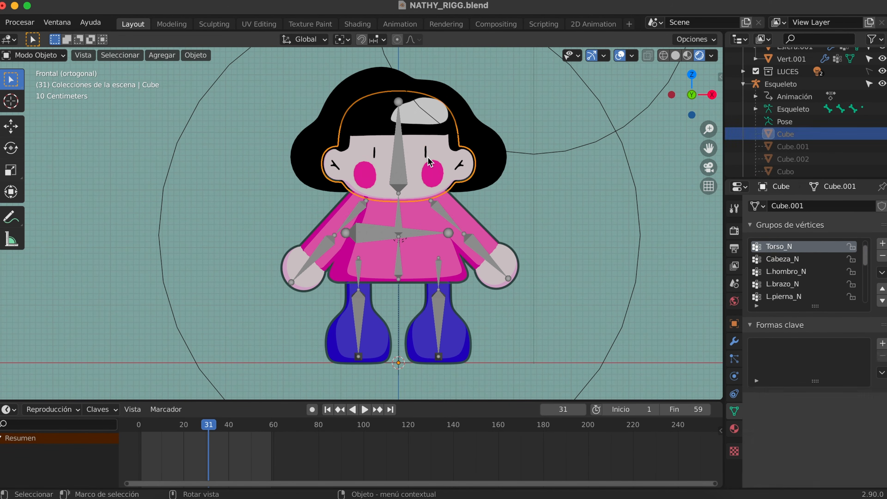
click(426, 155)
click(405, 191)
key(ctrl+Tab)
click(416, 240)
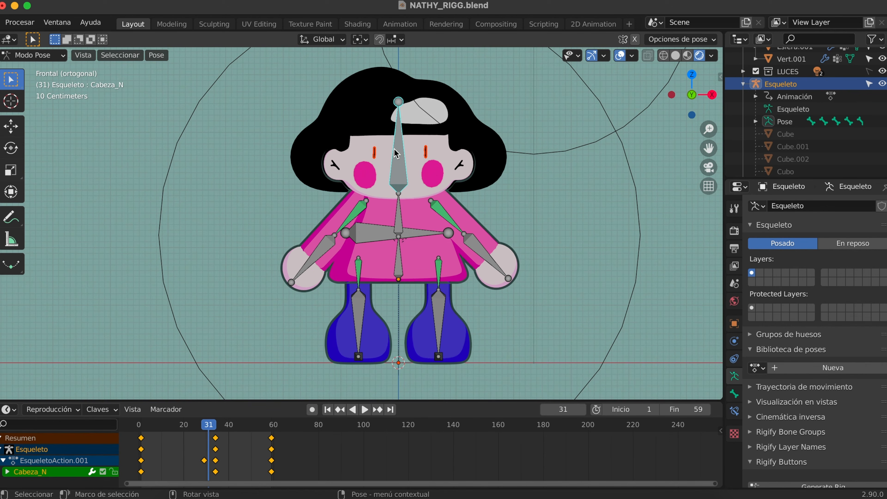
key(ctrl+Tab)
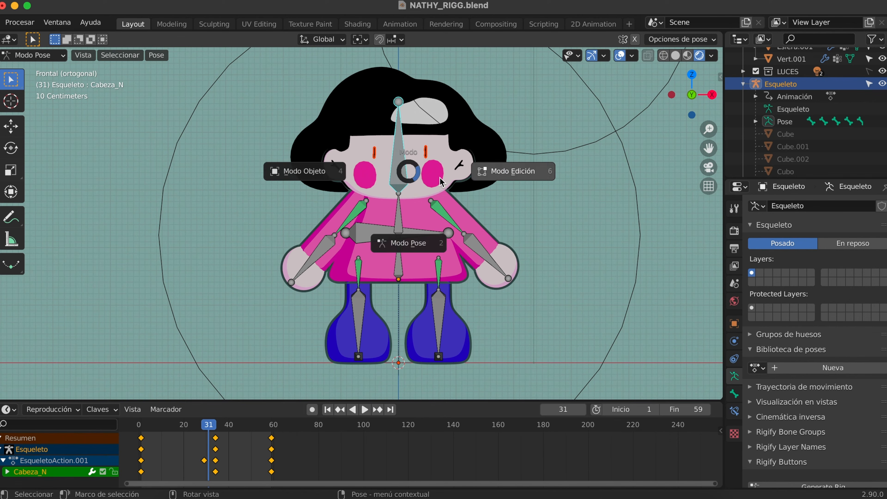
click(348, 169)
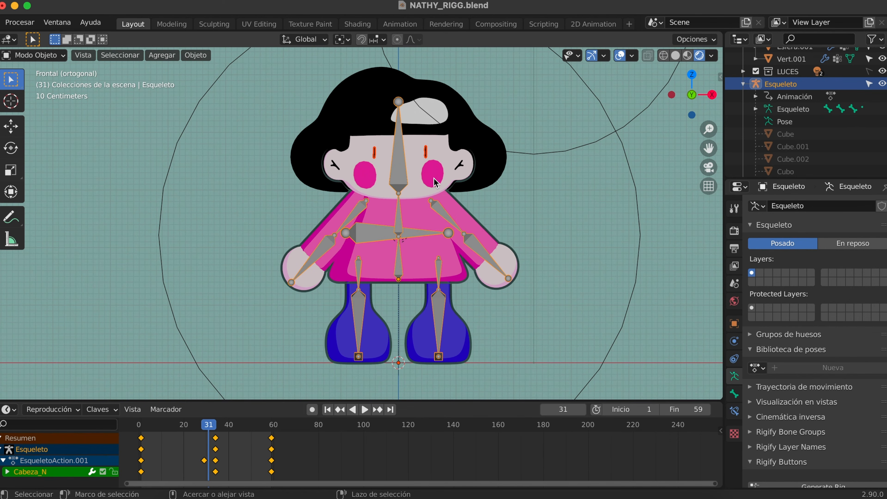
key(super+p)
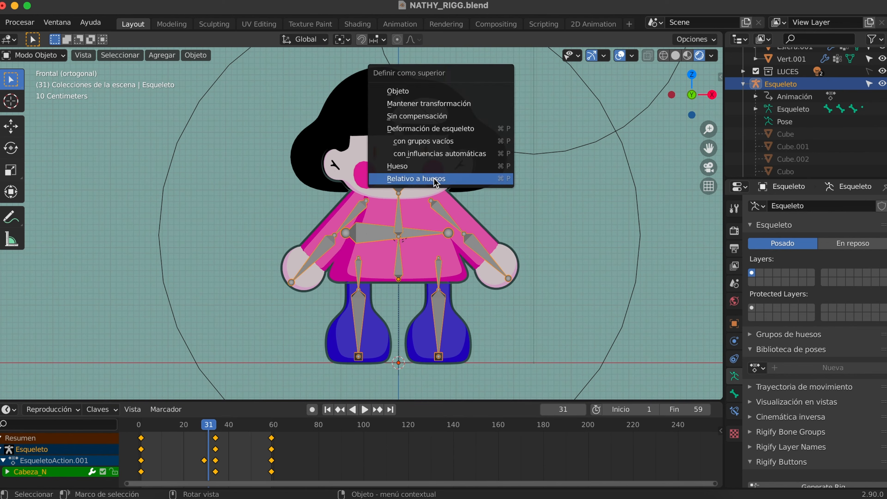
click(406, 180)
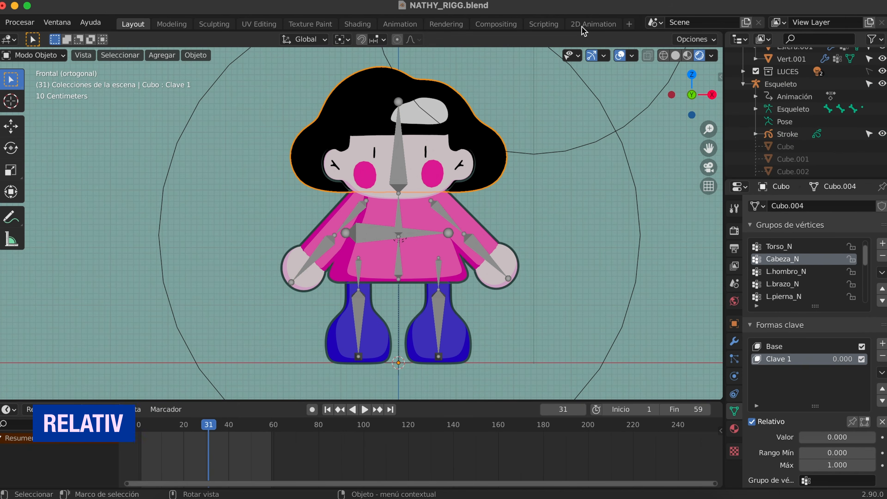
Step: In the 2D Animation workspace, move the Stroke's two keyframes to frames 1 and 6 and play the animation
click(590, 24)
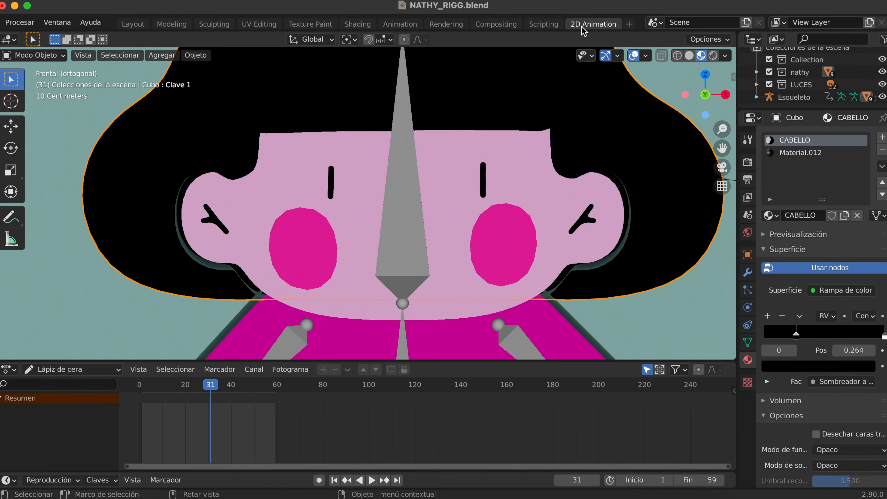
click(483, 186)
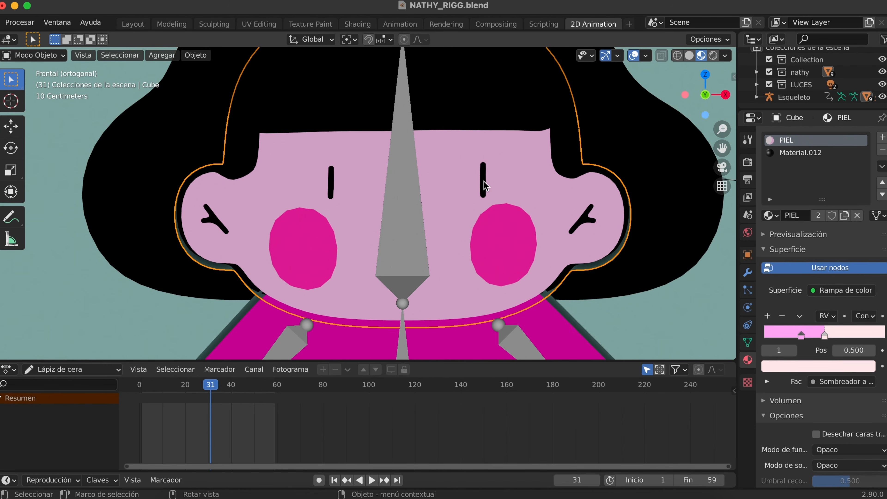
click(484, 186)
drag(217, 397, 154, 398)
key(space)
scroll(542, 190, down, 4)
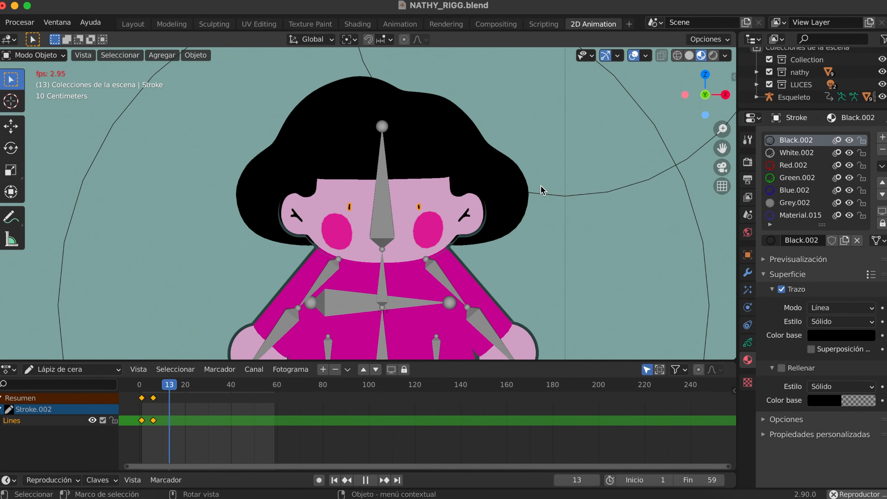
key(space)
scroll(541, 191, up, 3)
Step: Switch the viewport to solid shading and duplicate the open-eye keyframe after the closed-eye one to complete a three-key blink
click(153, 397)
mouse_move(188, 385)
mouse_down()
mouse_move(162, 386)
mouse_move(147, 398)
mouse_up()
click(689, 55)
drag(163, 385, 180, 400)
click(141, 398)
key(shift+d)
click(156, 398)
Step: Duplicate the three blink keyframes to frames 40, 43 and 46 for a second blink
click(203, 385)
key(shift+d)
click(257, 413)
key(a)
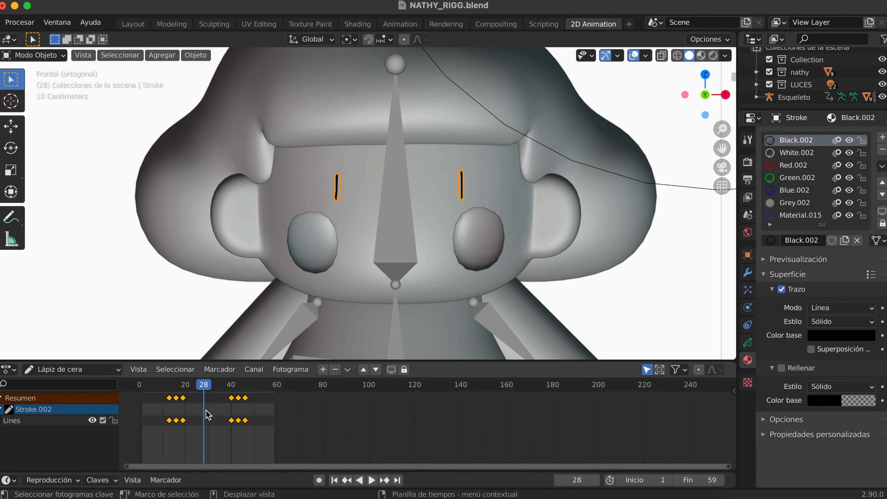
Step: Place a copy of the open-eye keyframe at frame 1 and play the animation to review both blinks
key(shift+Left)
click(169, 398)
drag(170, 399, 143, 399)
click(372, 479)
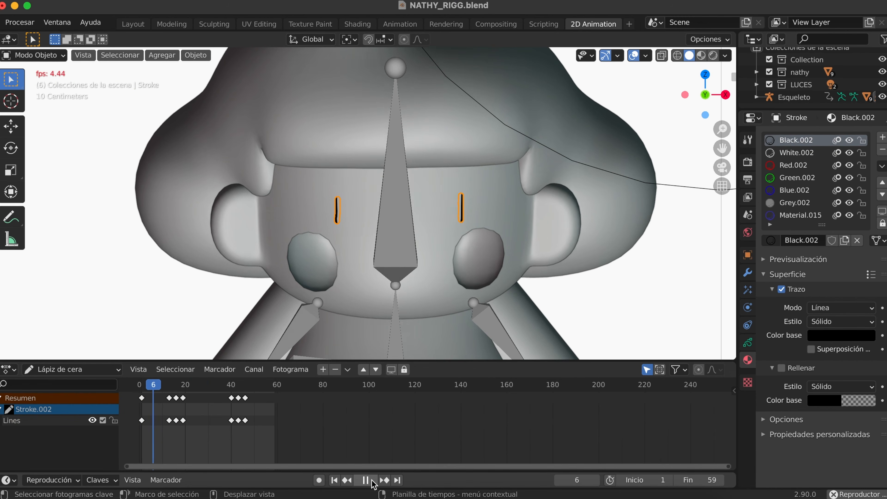